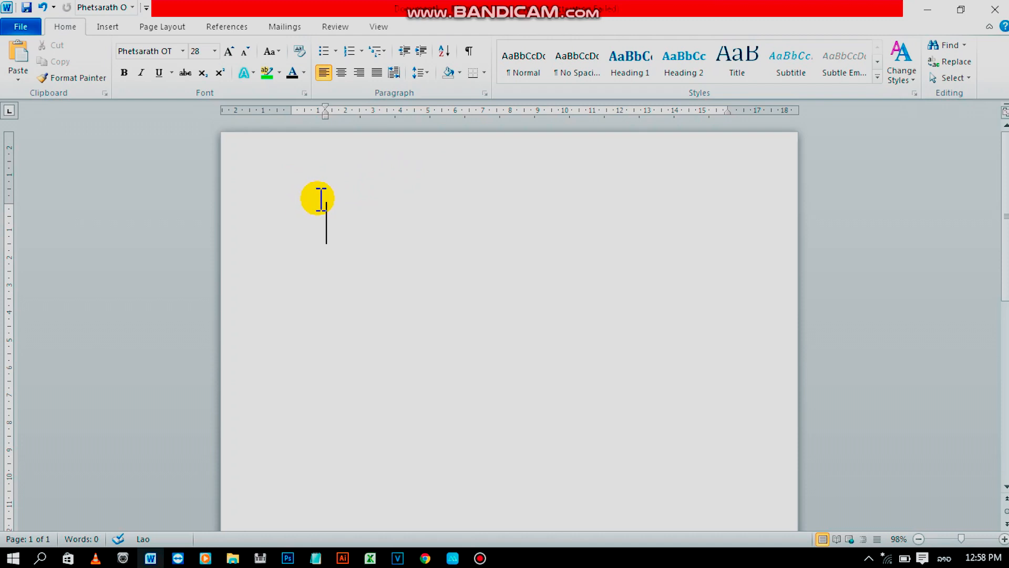
text(ັ)
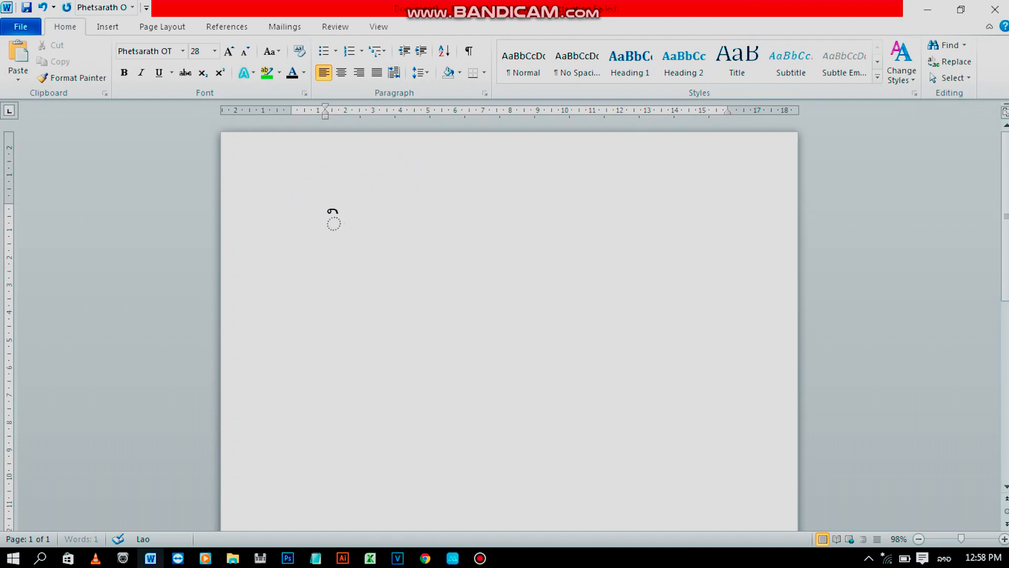
key(BackSpace)
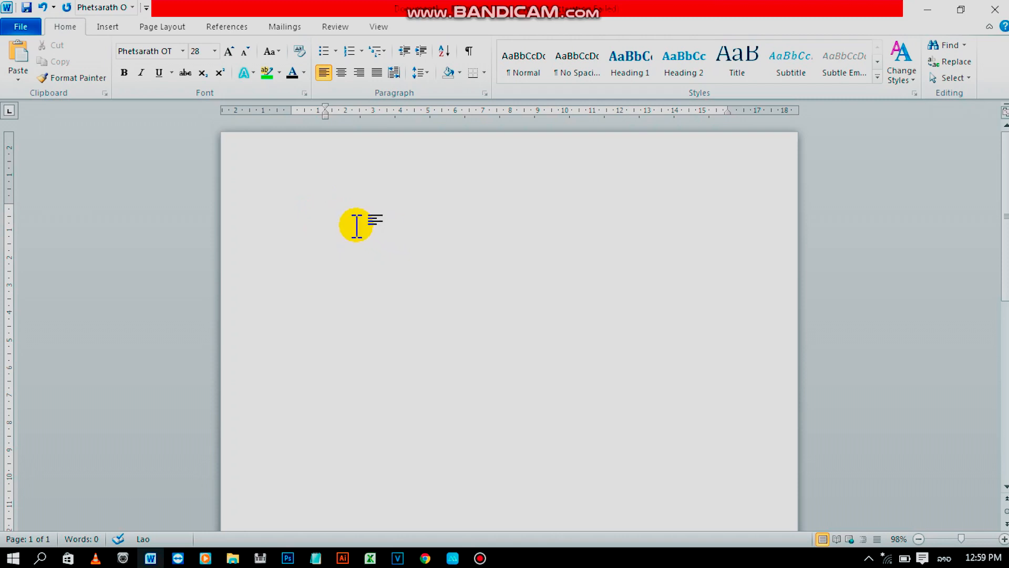
text(2)
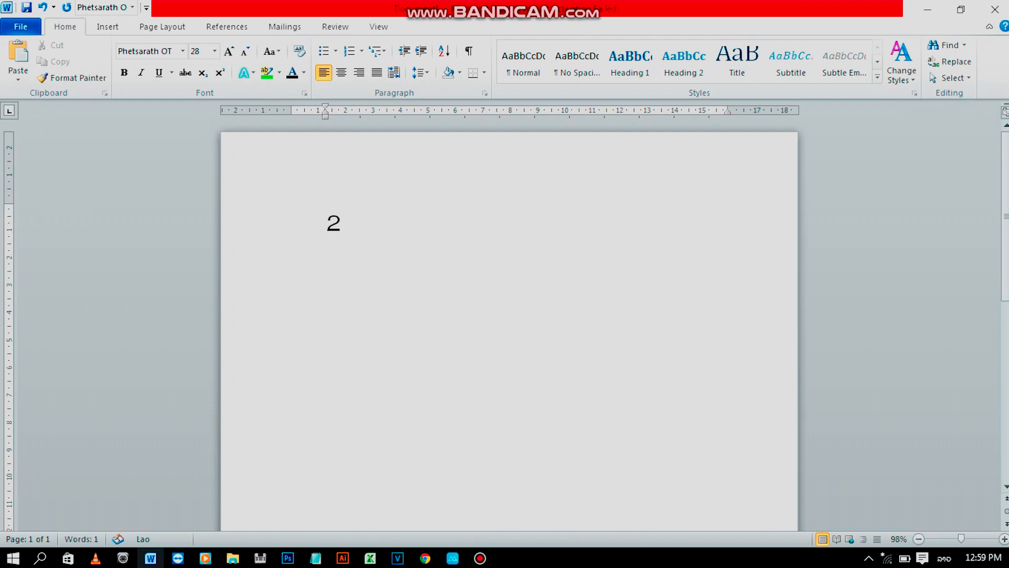
key(BackSpace)
text(ໄ)
key(BackSpace)
Start a numbered list at the beginning of the page with the first item "ການໃສ່ຂອບເຈ້ຍ"
text(1. )
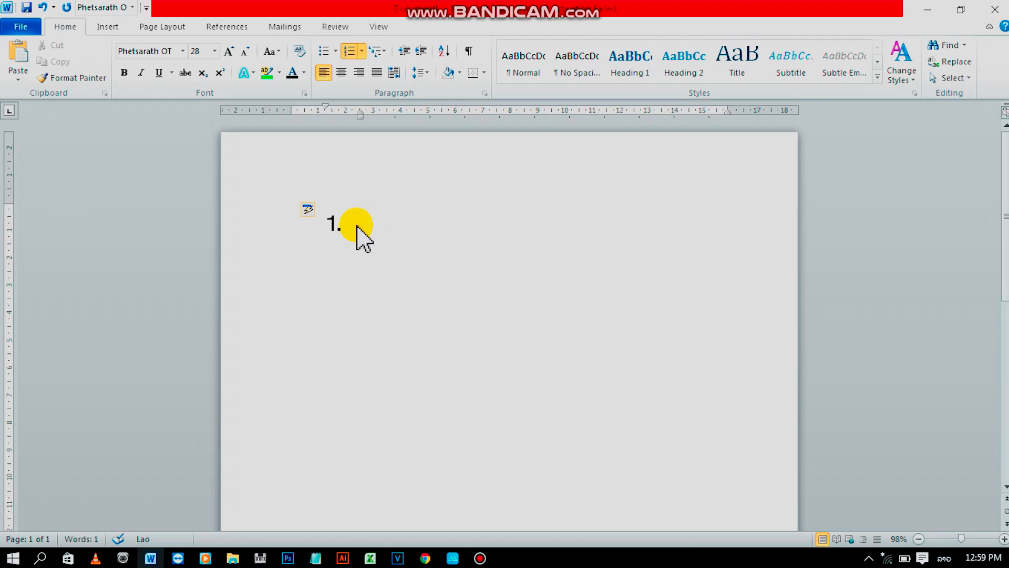
text(ກຣ)
key(BackSpace)
text(ານໃ)
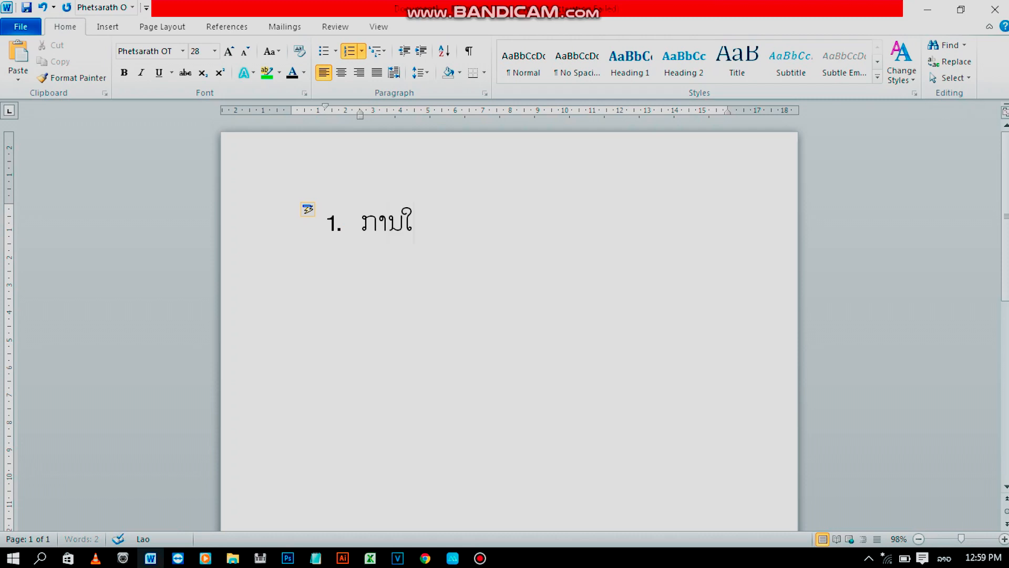
text(ສ່ຄ)
key(BackSpace)
text(ຂອບ)
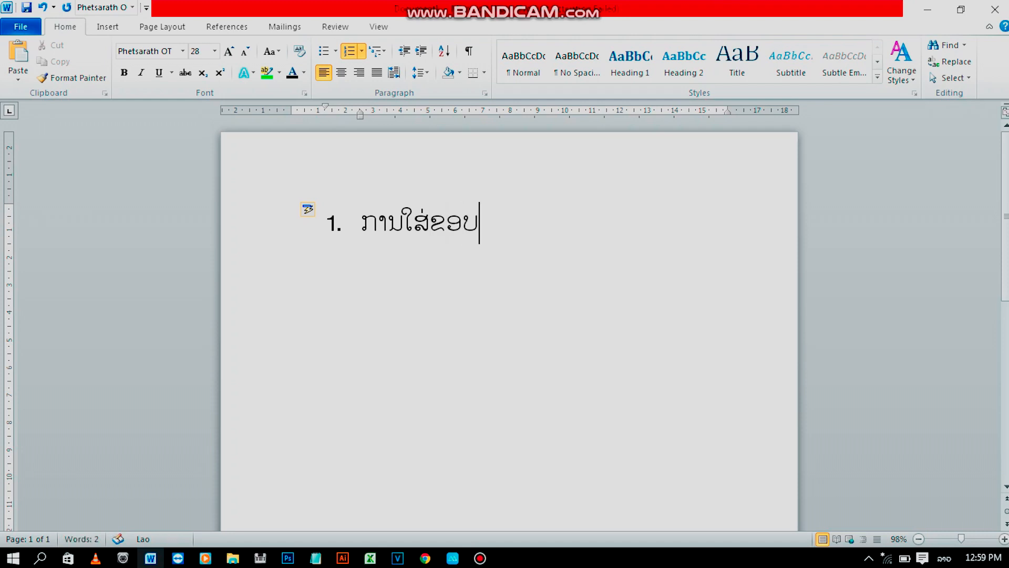
text(ເຈ້ຍ)
key(Return)
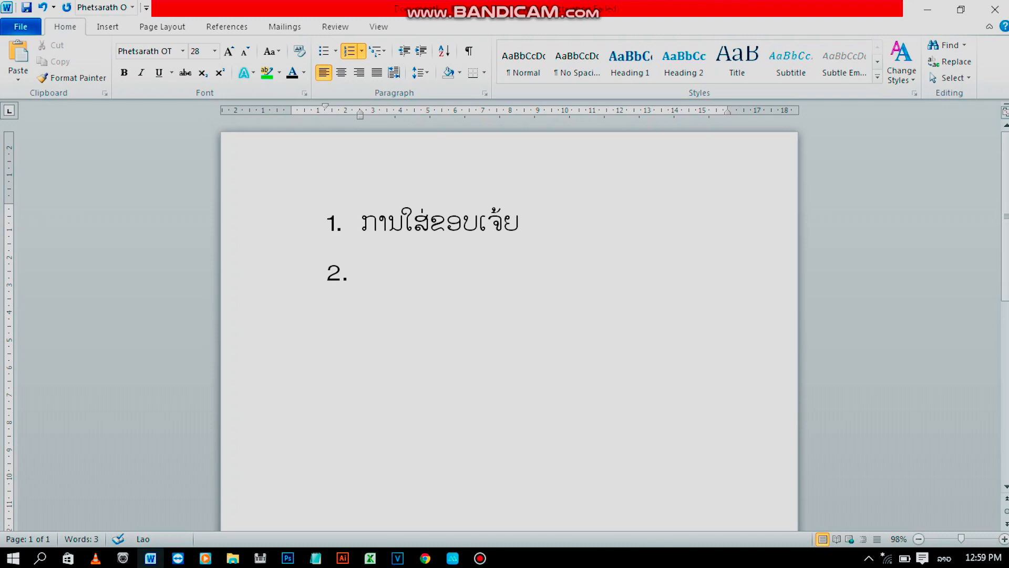
Enter "ໃສ່ໜັງສືພື້ນຫຼັງ" as the second item of the numbered list and begin a new item
text(ໃສ່ໜັ)
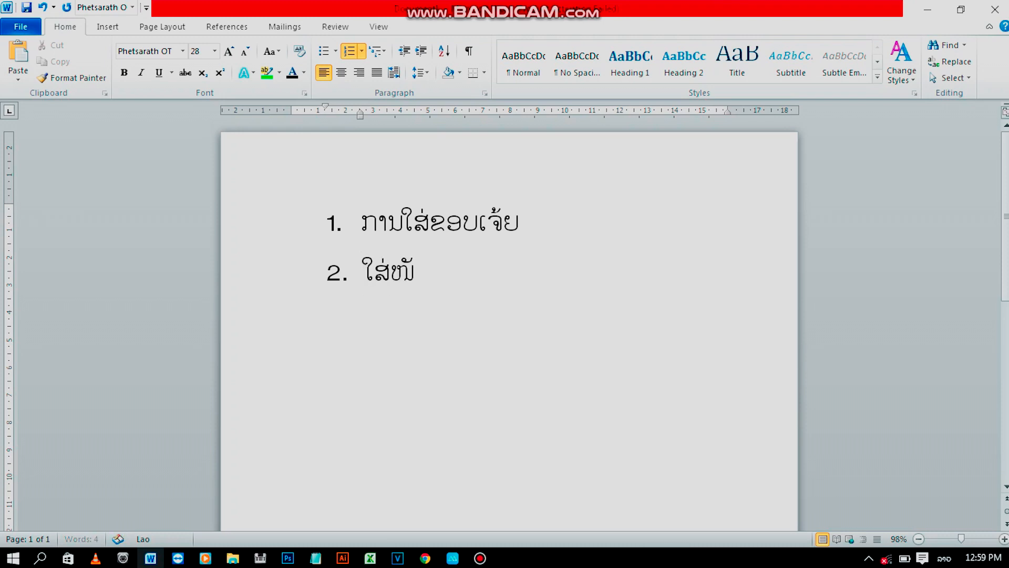
text(ງສືພື້ຣ)
key(BackSpace)
text(ນ)
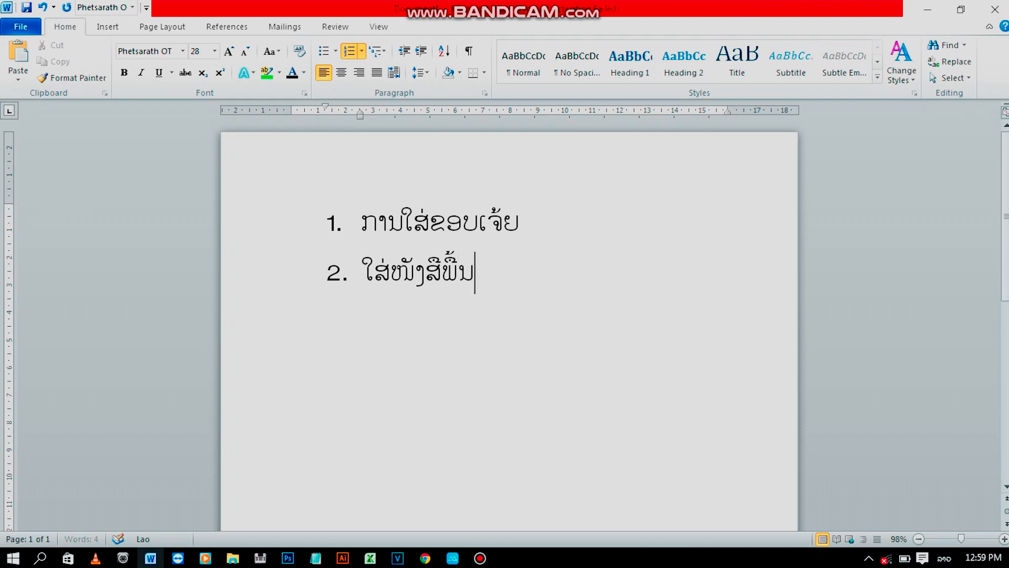
text(ຫຼັງ)
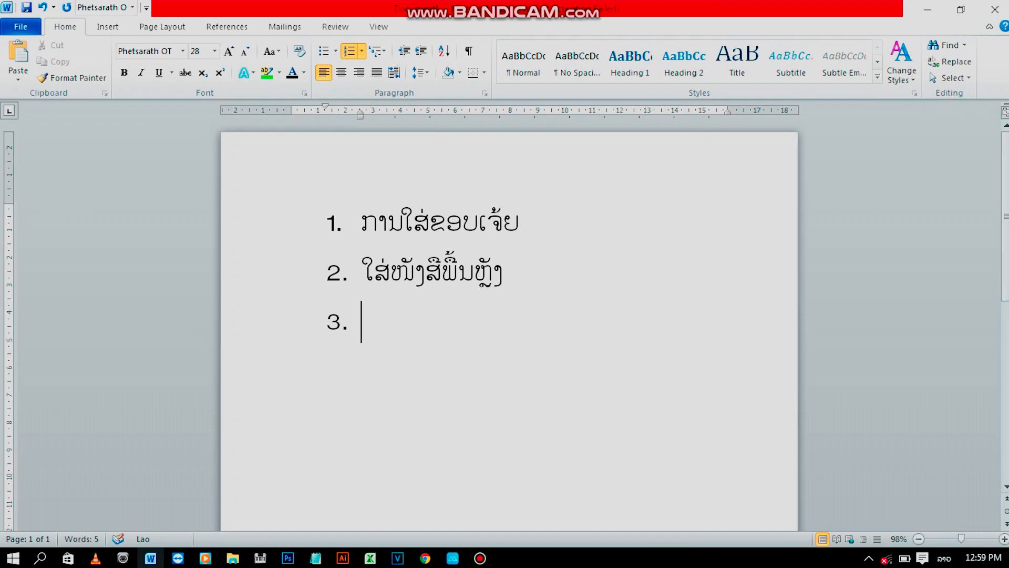
Enter "ການສ້າງເປັນຖັນ" as the third item of the numbered list and begin a new item
text(ກ)
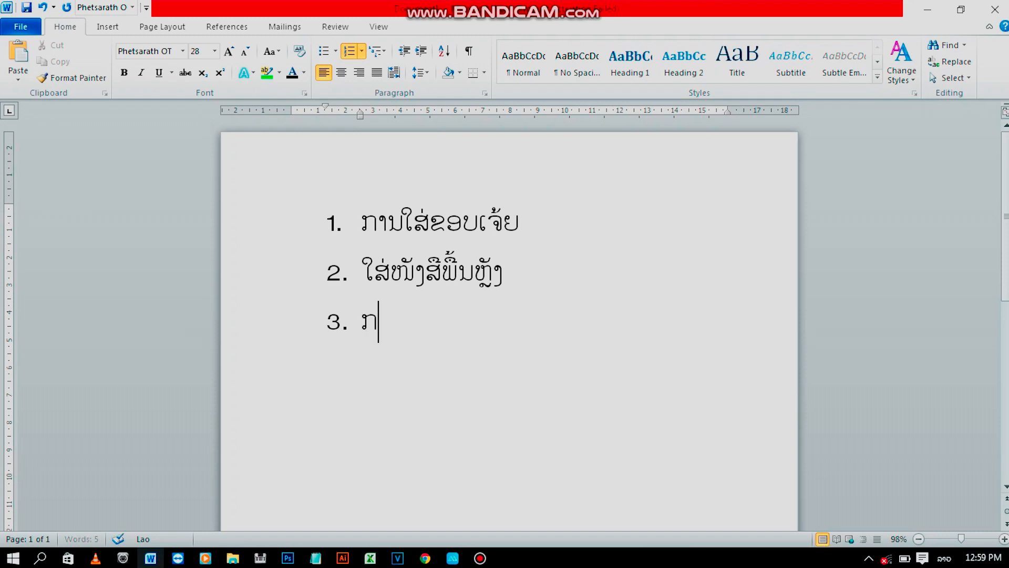
text(ານສ້າງເປັນ)
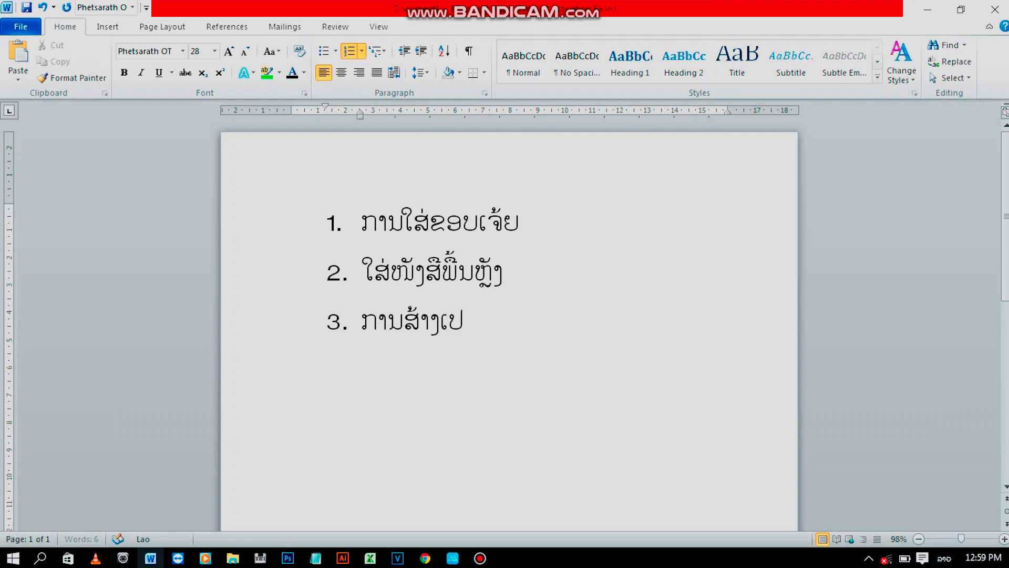
text(ຖັນ)
key(Return)
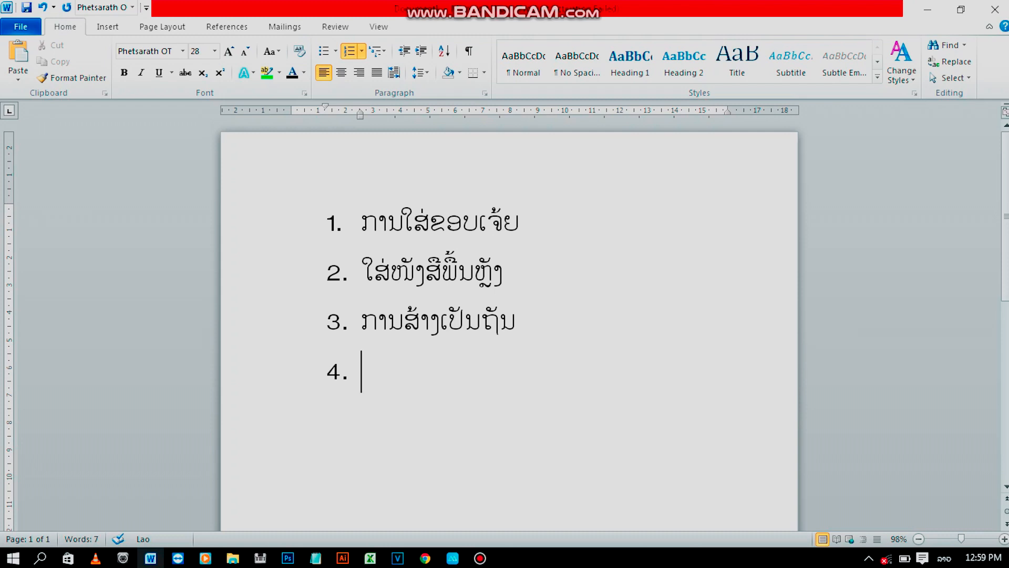
Enter "ການສ້າງຕົວອັກສອນໃຫຍ່ທາງໜ້າ" as the fourth item of the numbered list
text(ການສ້າງ)
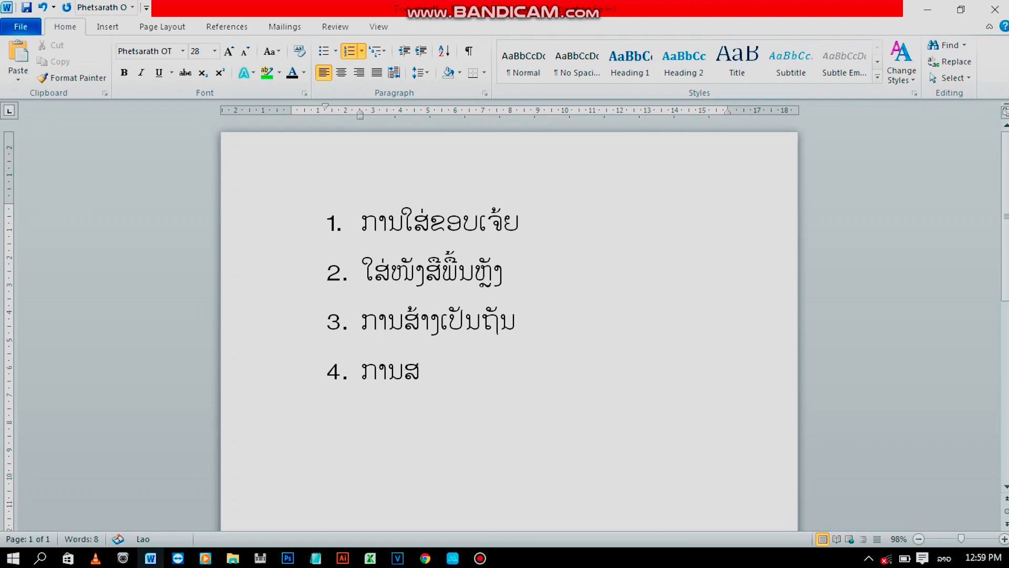
text(ຕ)
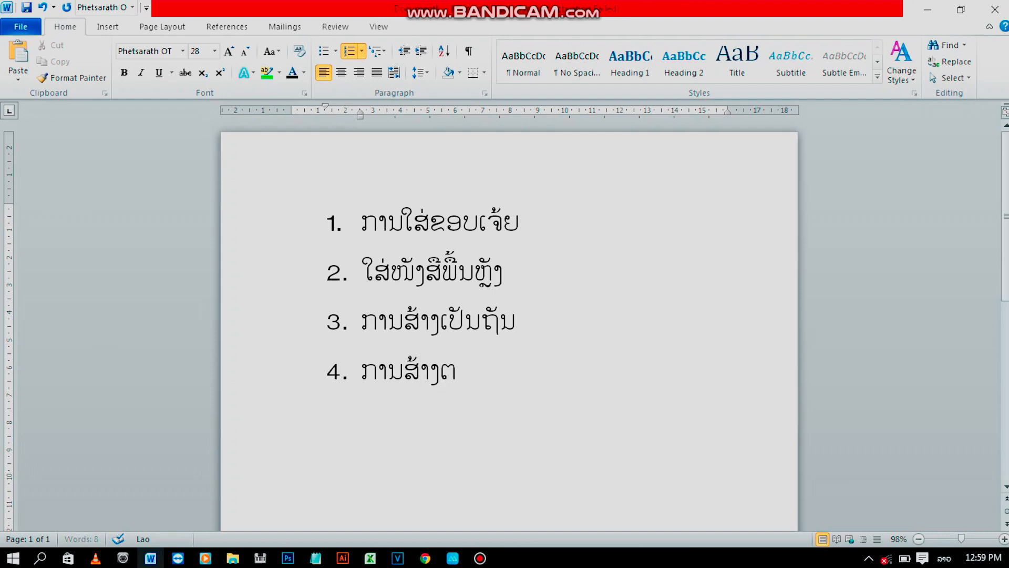
text(ົວອ)
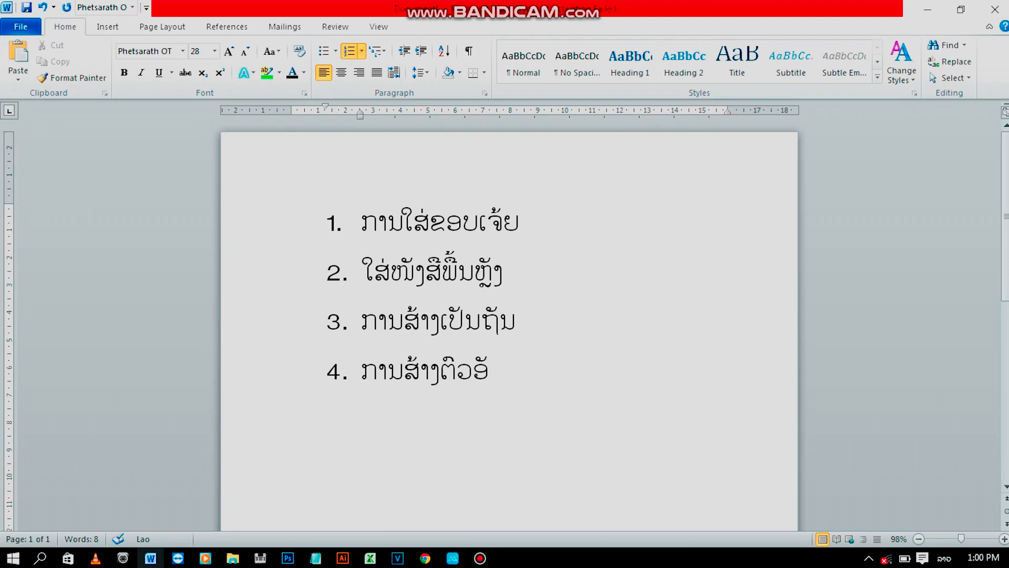
text(ັກສອນໃ)
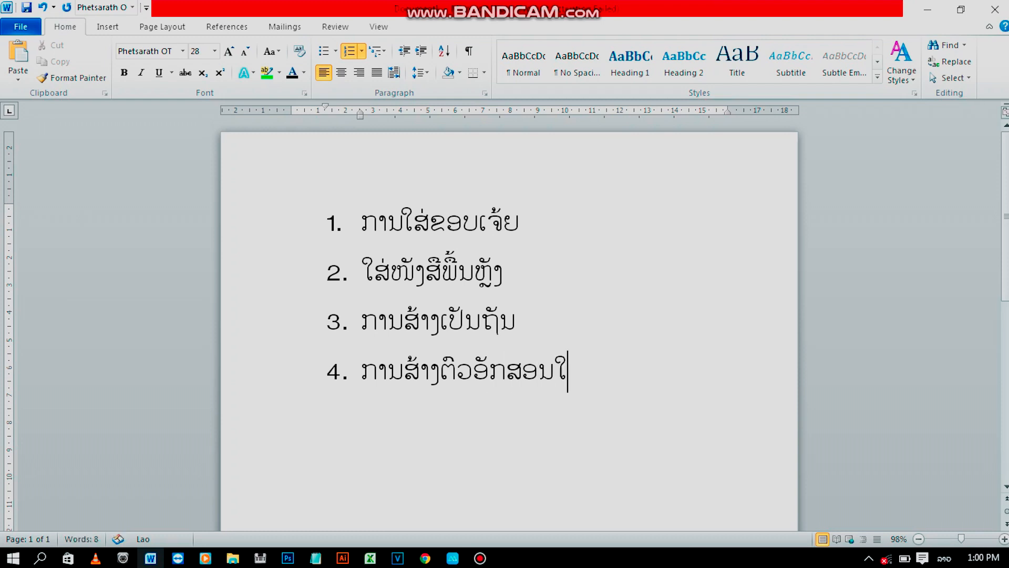
text(ຫຍ່ທາງ)
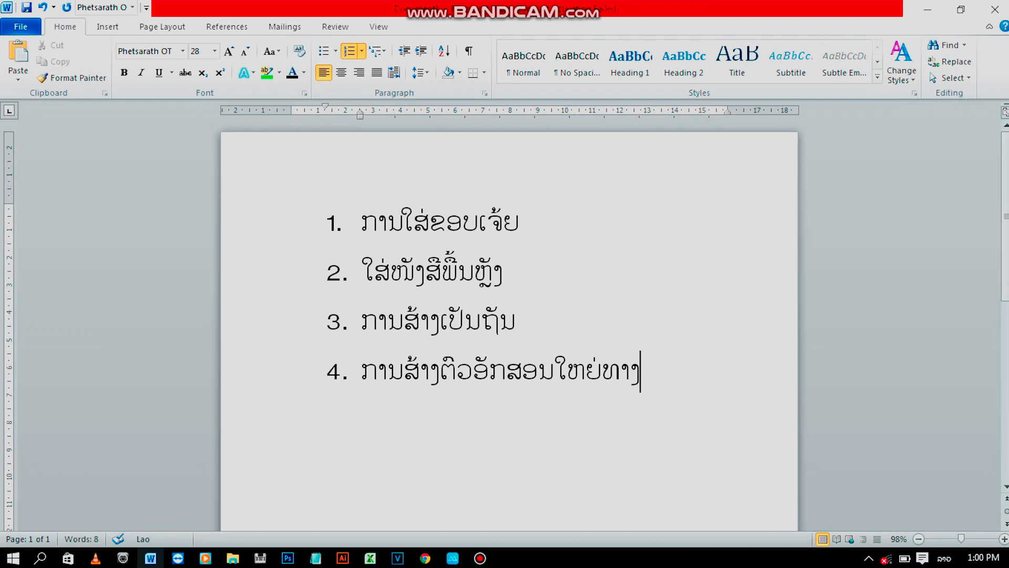
text(ໜ້າ)
drag(660, 372, 351, 220)
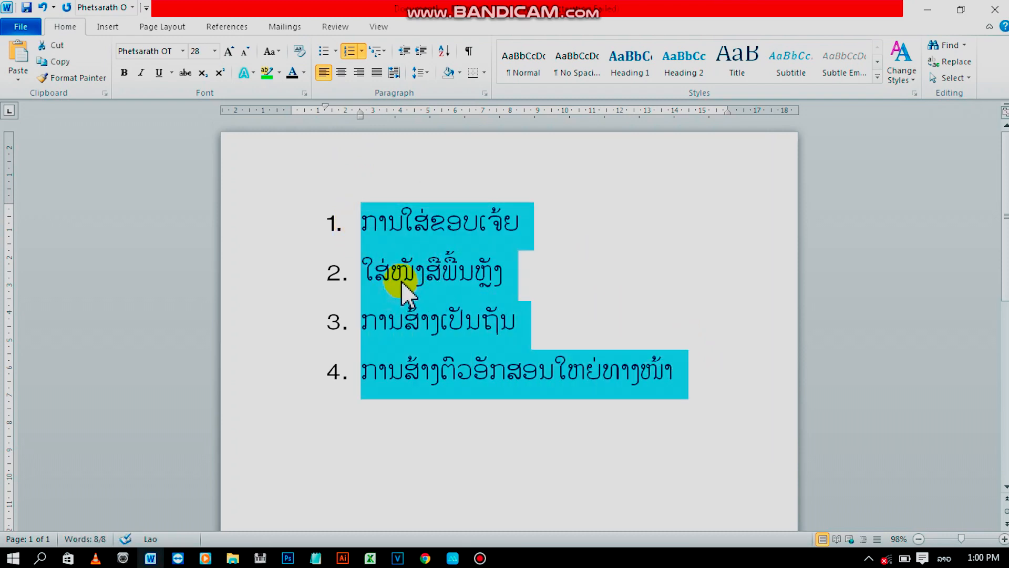
click(388, 331)
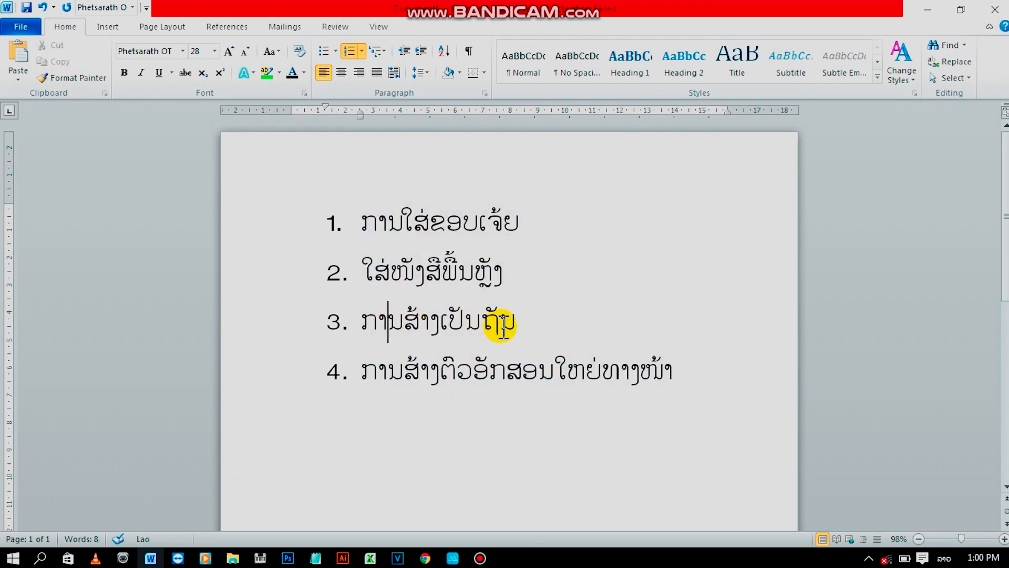
drag(367, 374, 654, 399)
click(636, 381)
click(470, 227)
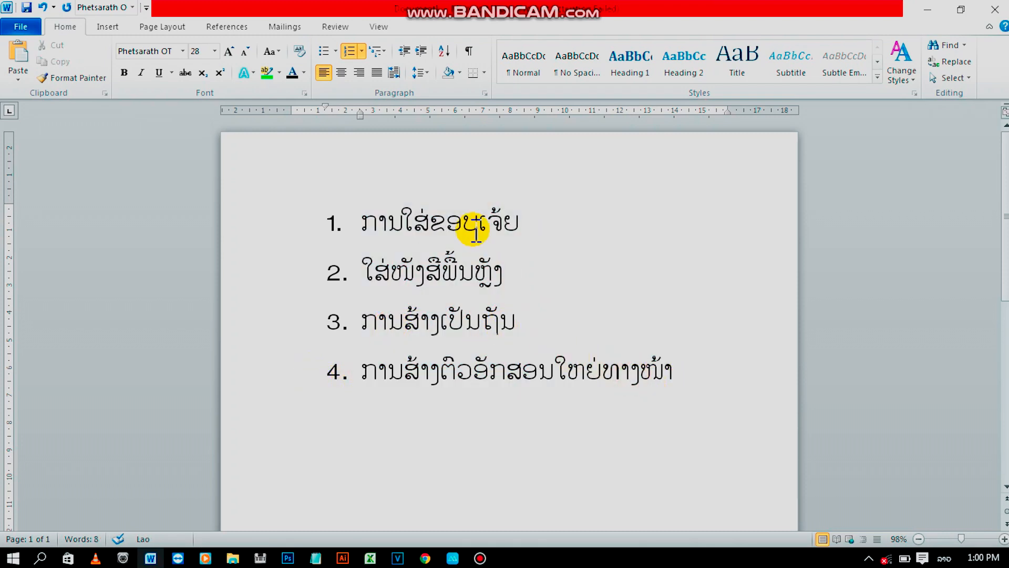
Switch the input language to English and insert an unnumbered blank line below the first list item
click(522, 223)
key(alt+shift)
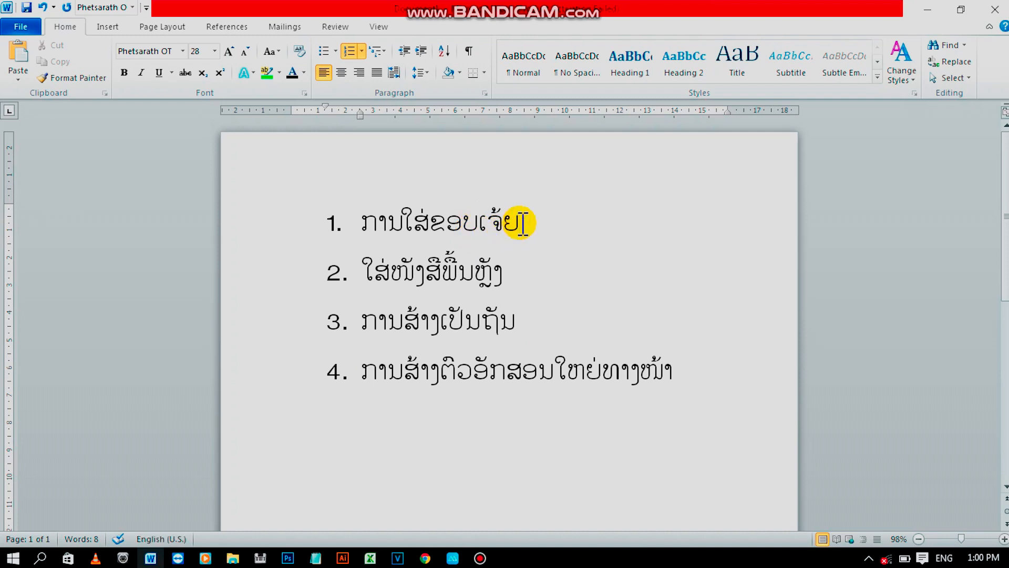
key(Return)
key(BackSpace)
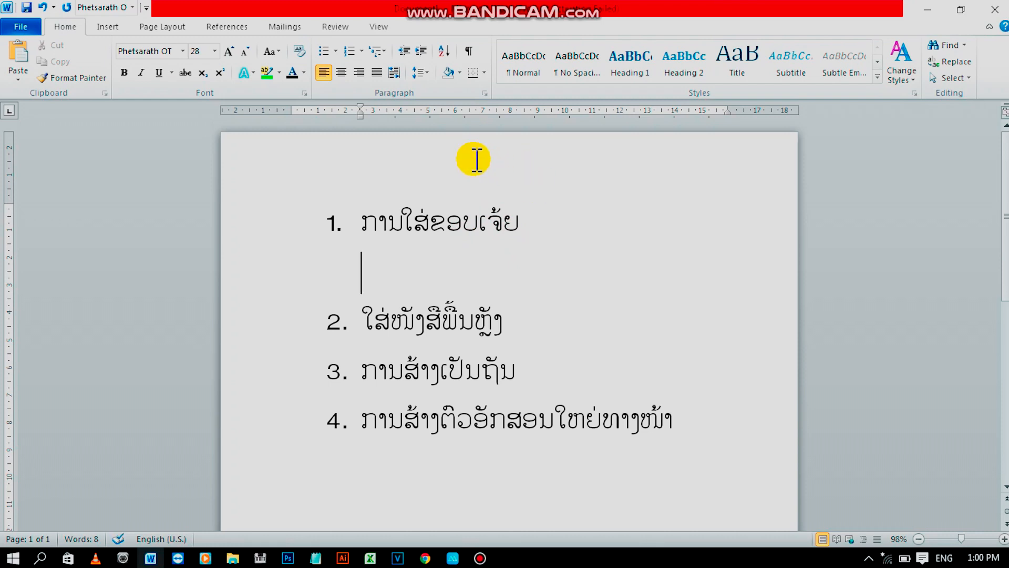
Apply an art page border with a thick dark blue line and thin outer line with squared corners to the whole document
click(168, 31)
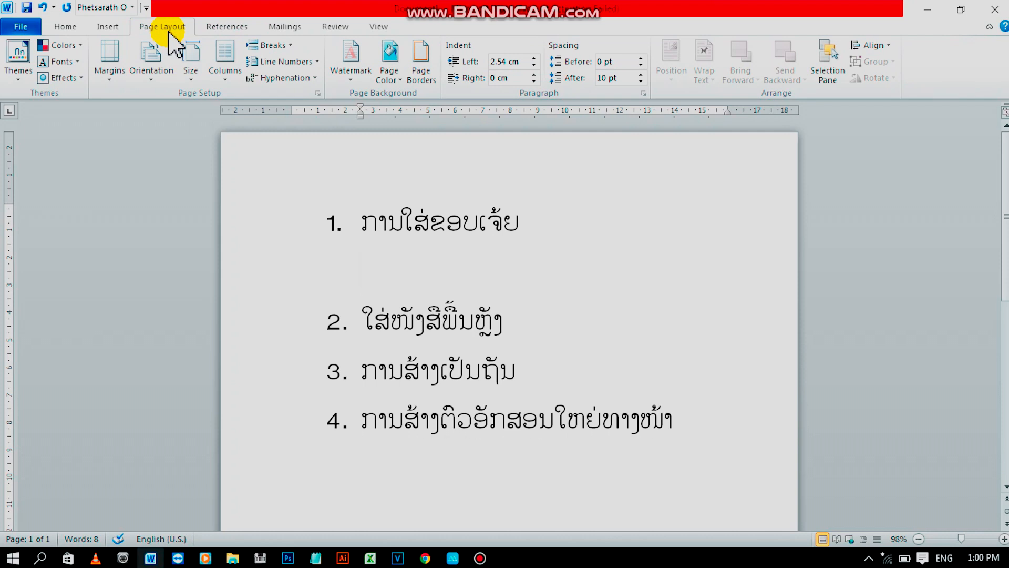
click(423, 69)
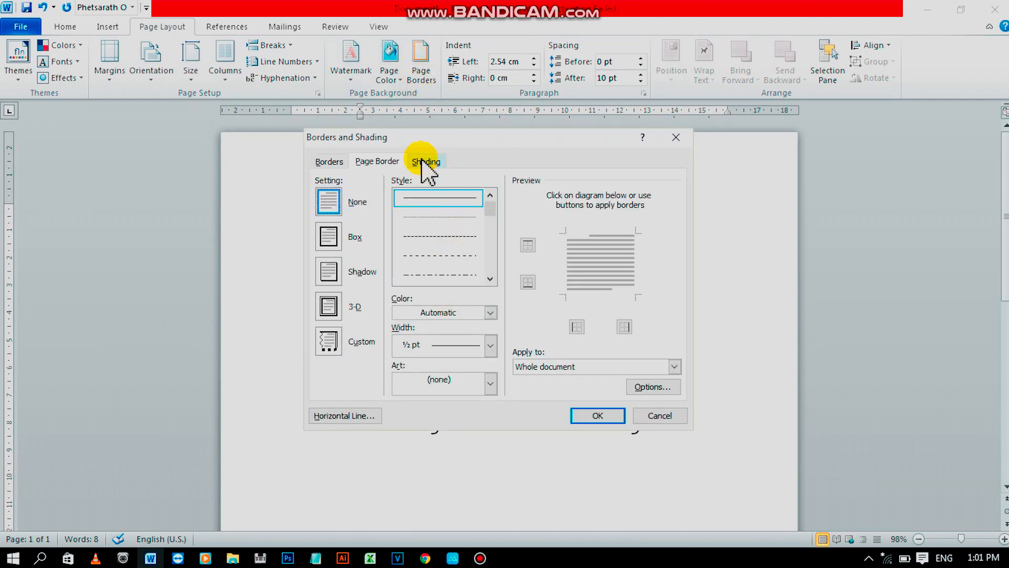
click(494, 384)
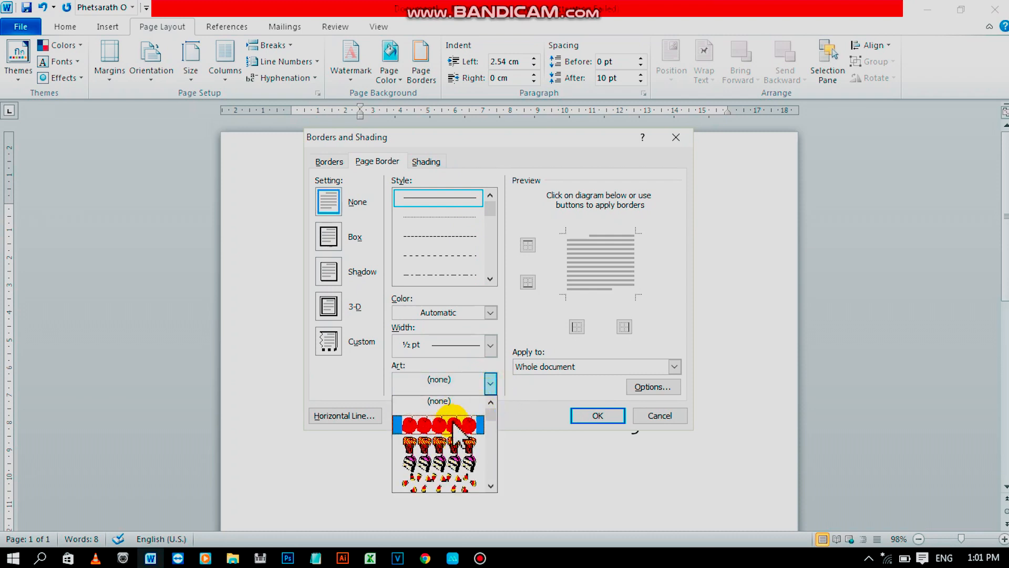
scroll(455, 463, down, 1)
scroll(450, 456, down, 5)
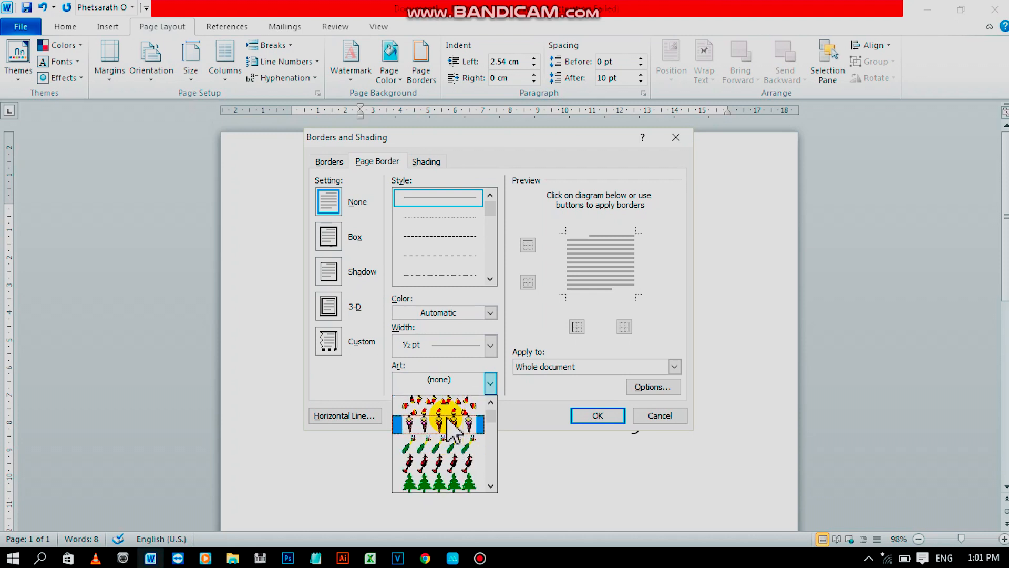
scroll(447, 415, down, 6)
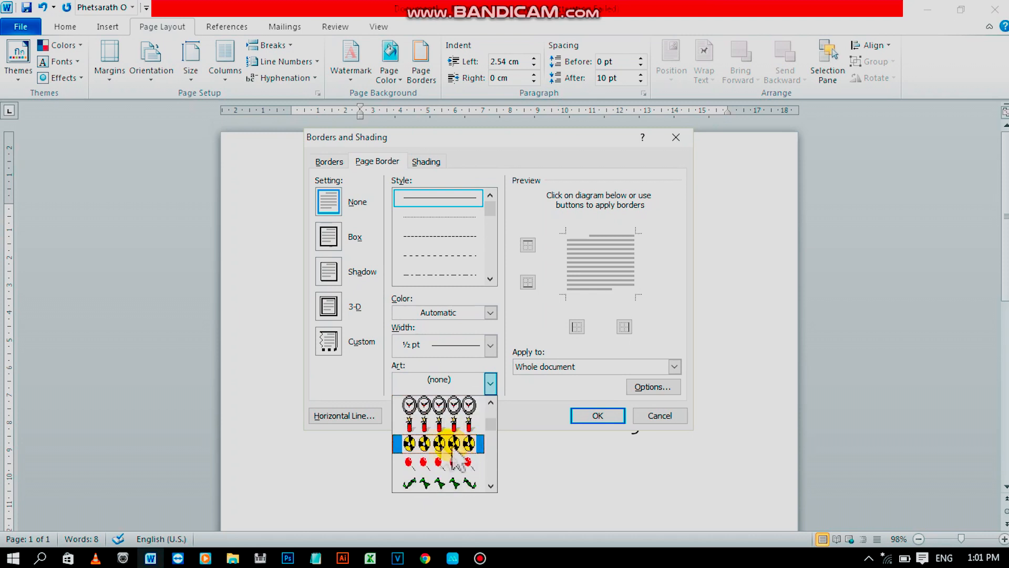
scroll(440, 462, down, 6)
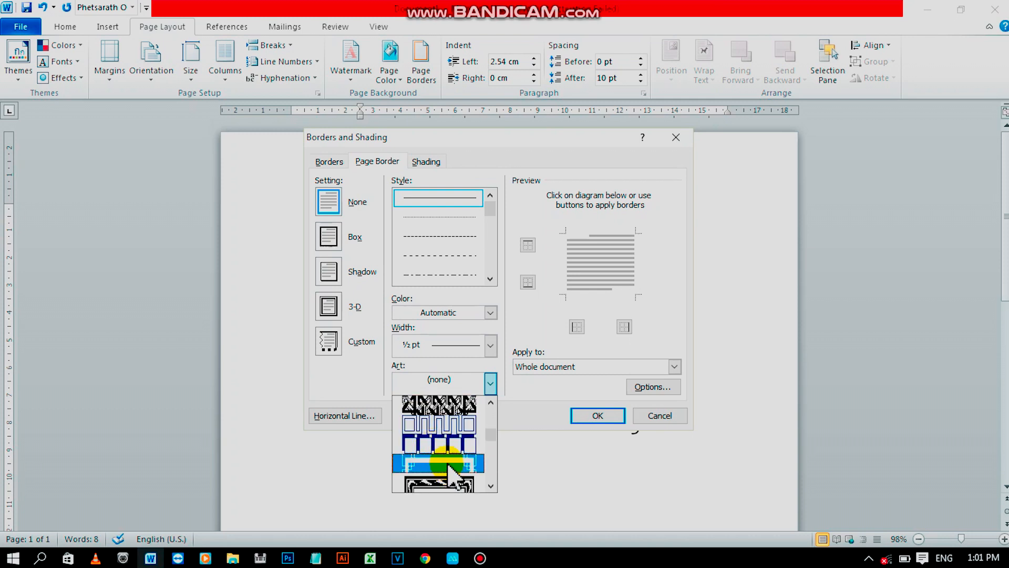
click(448, 464)
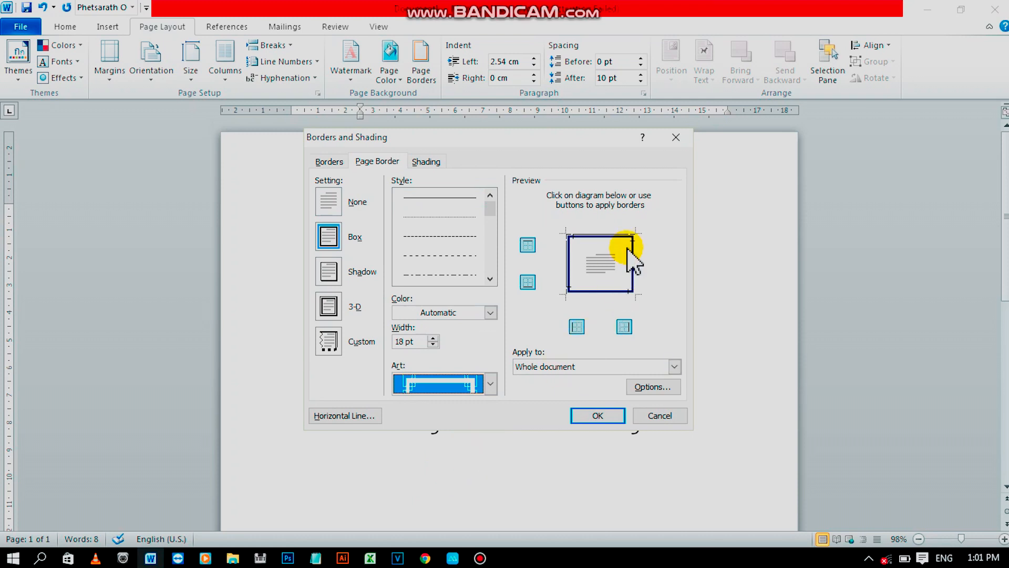
click(602, 419)
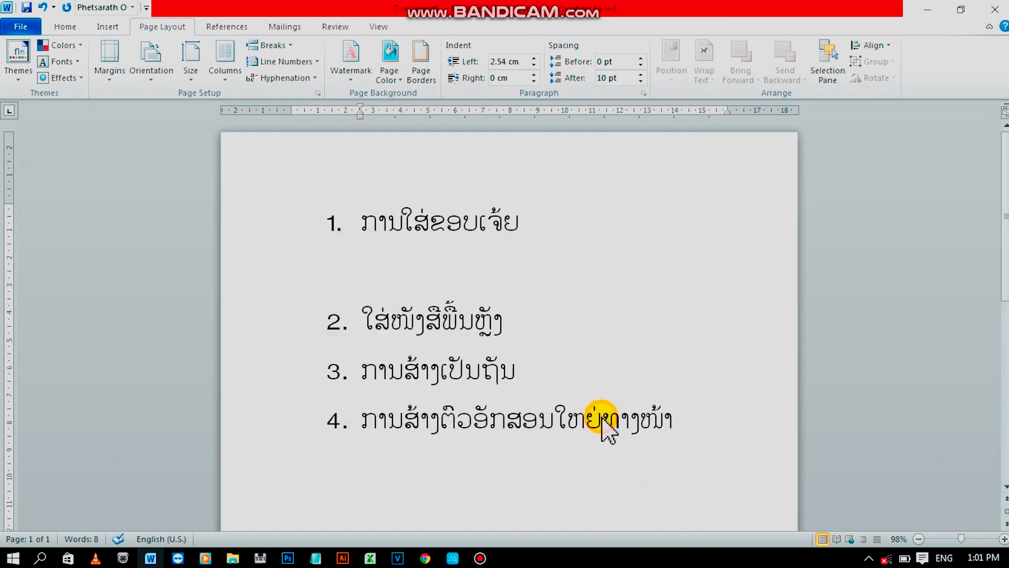
Examine the page border on all sides of the page, reducing the zoom to 50% to view the full page
scroll(631, 354, down, 8)
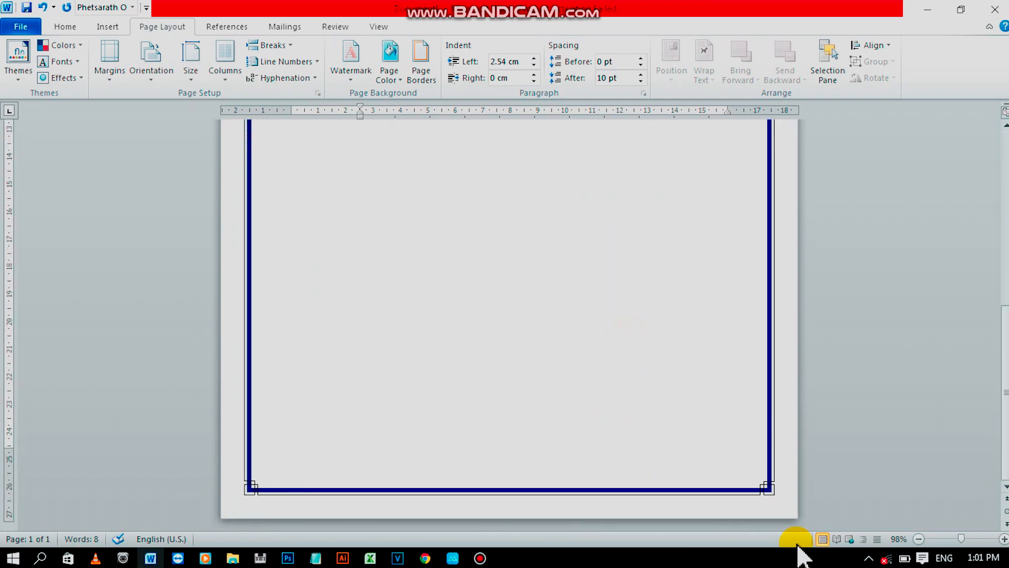
scroll(705, 448, up, 10)
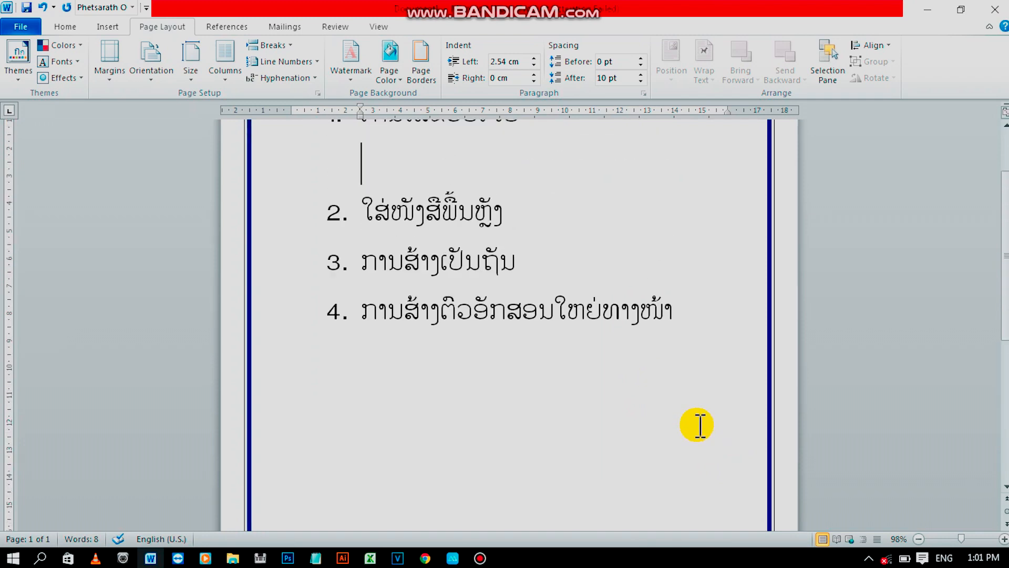
click(919, 538)
click(919, 538)
click(918, 538)
scroll(567, 464, down, 3)
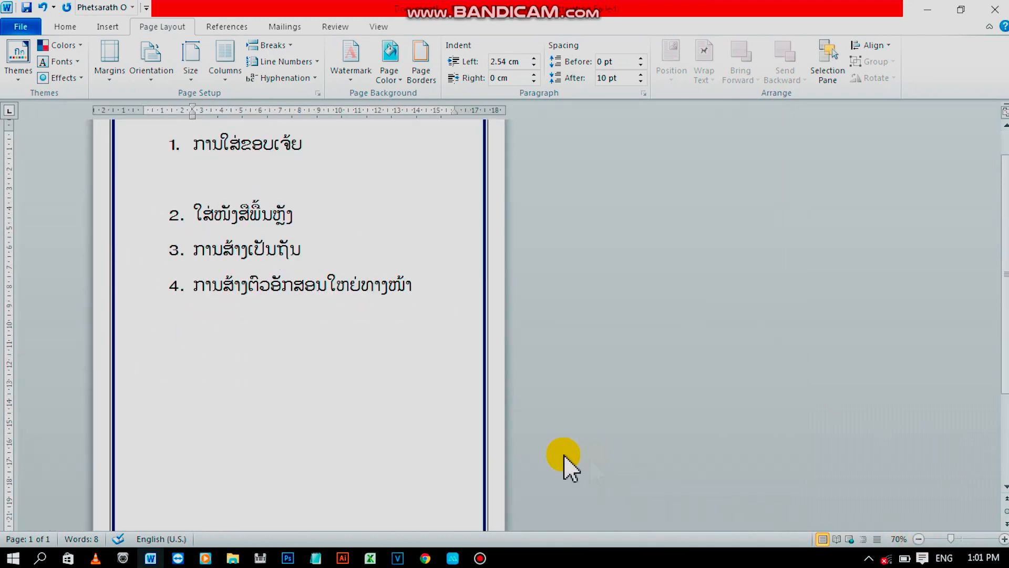
click(918, 538)
click(918, 538)
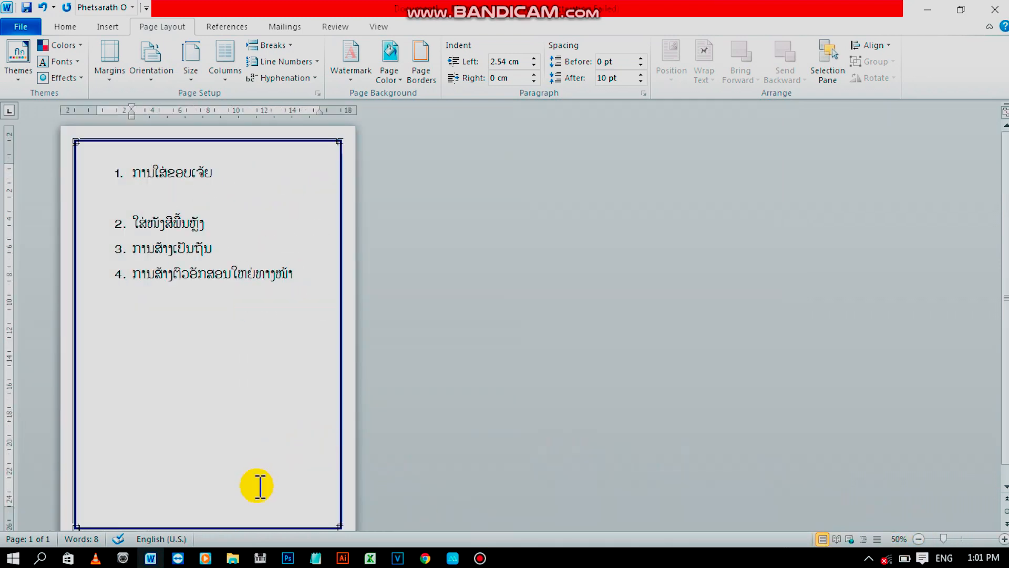
Set the whole-document page border to be measured from the text instead of the edge of the page
scroll(253, 301, down, 1)
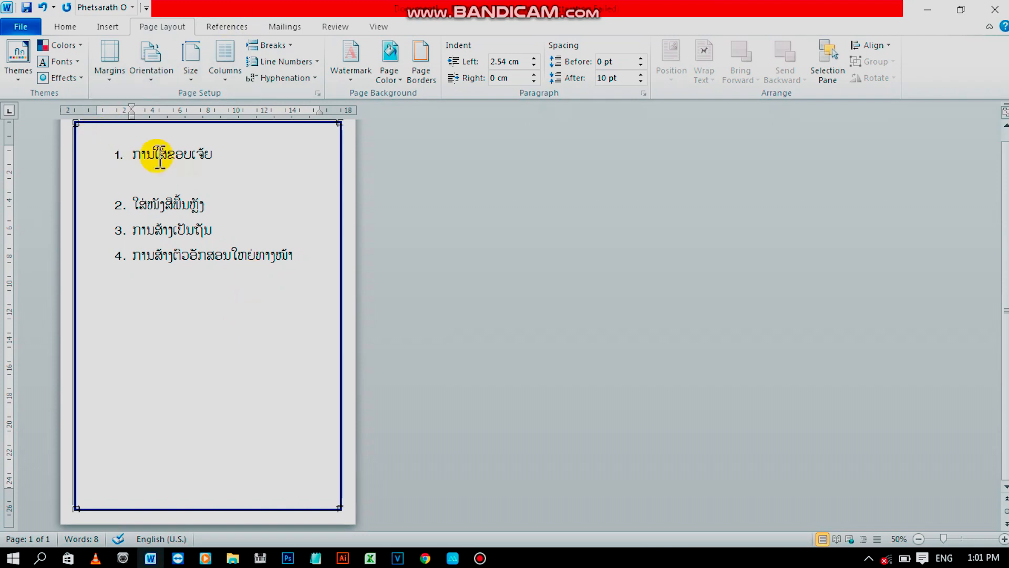
click(1004, 539)
click(1004, 539)
click(1004, 539)
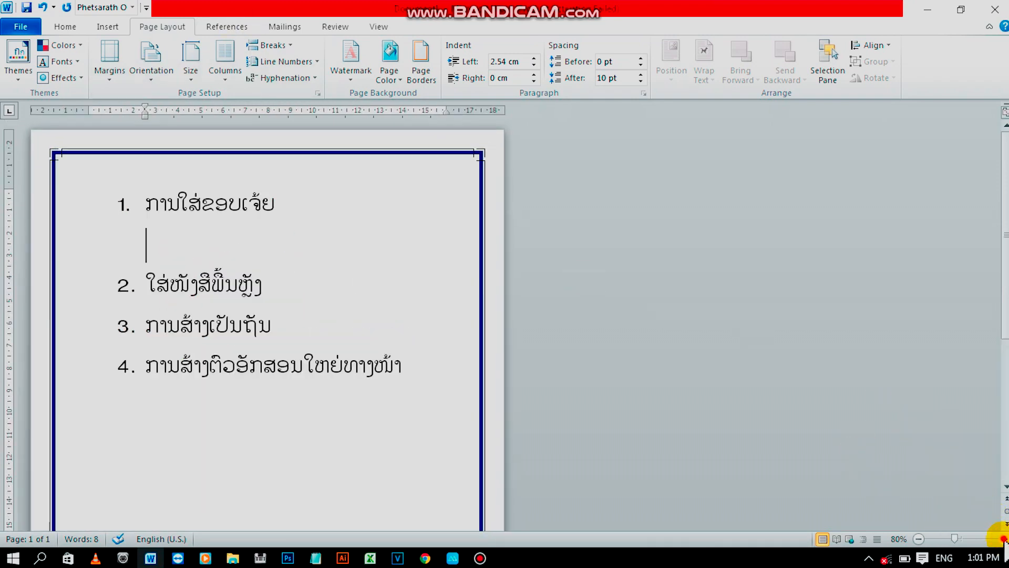
click(1005, 539)
click(483, 195)
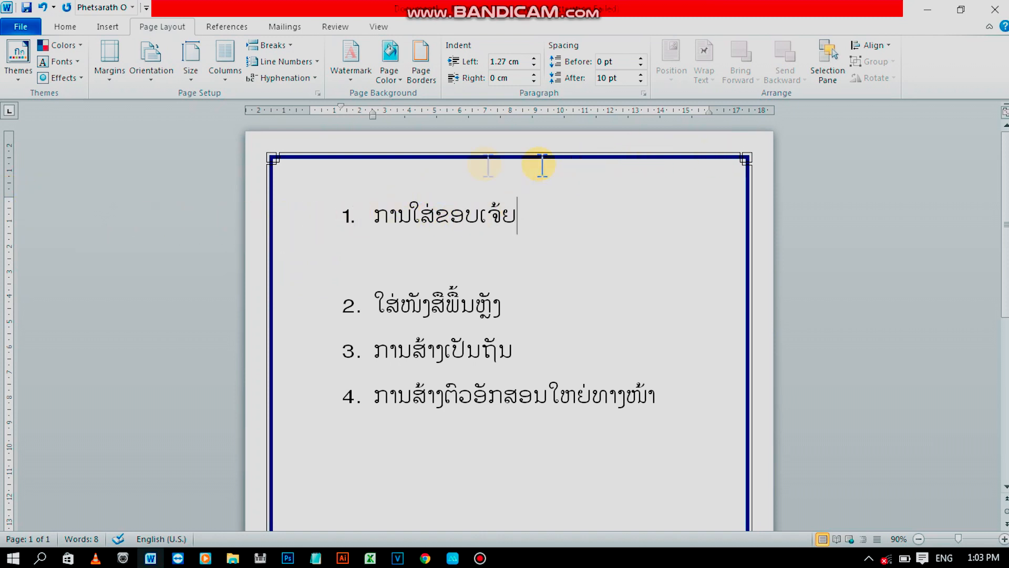
click(274, 160)
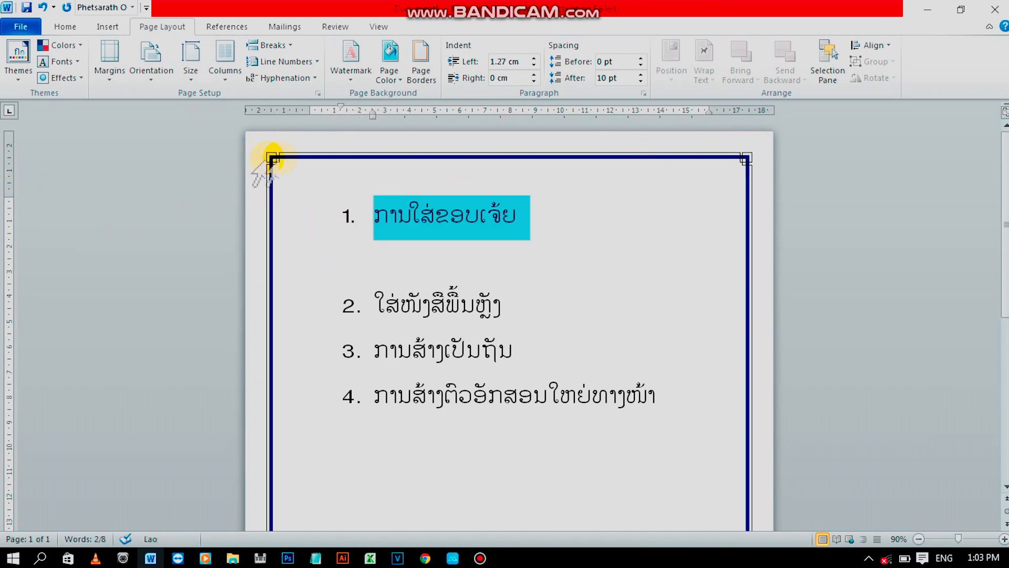
click(424, 65)
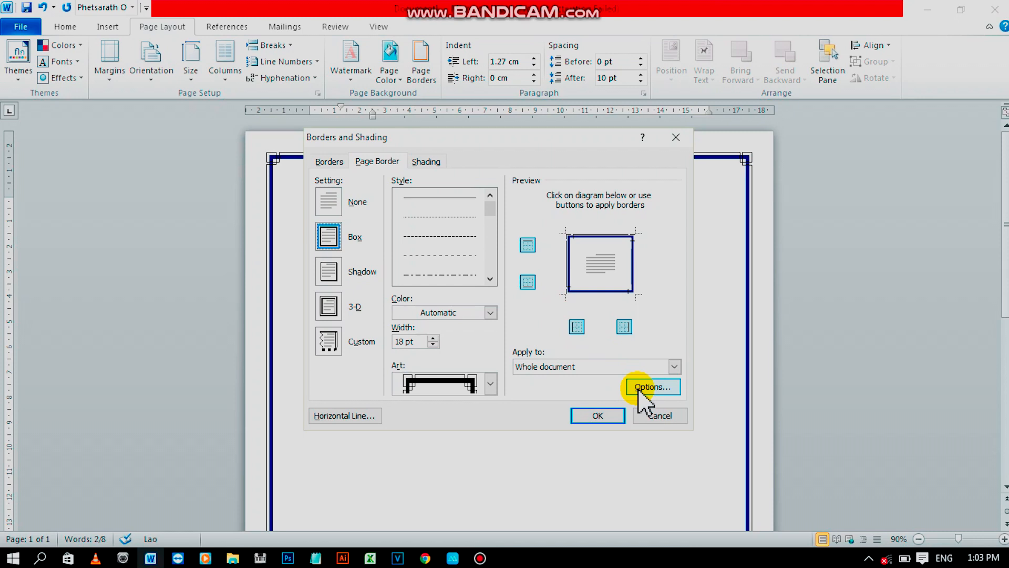
click(655, 388)
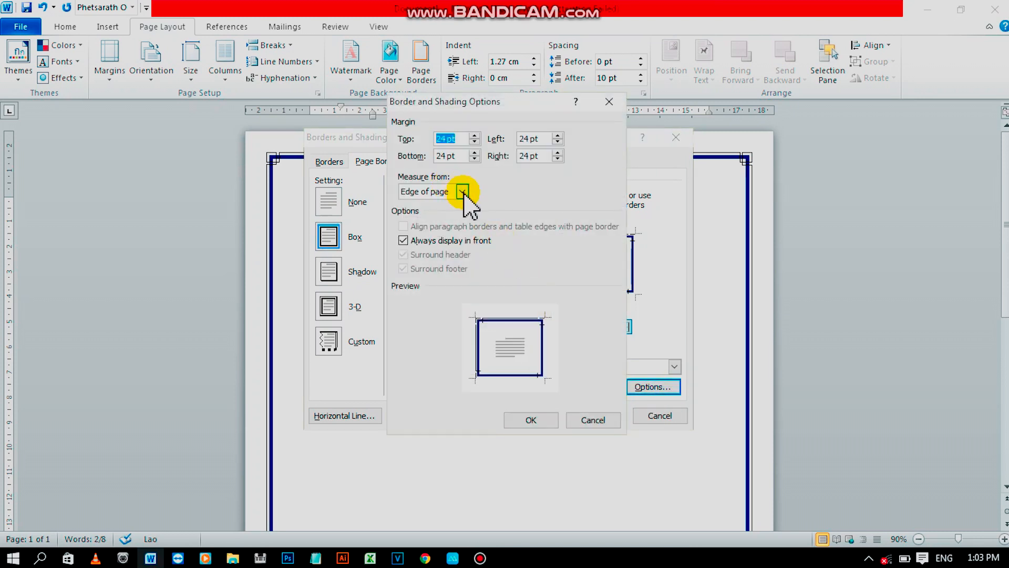
click(463, 192)
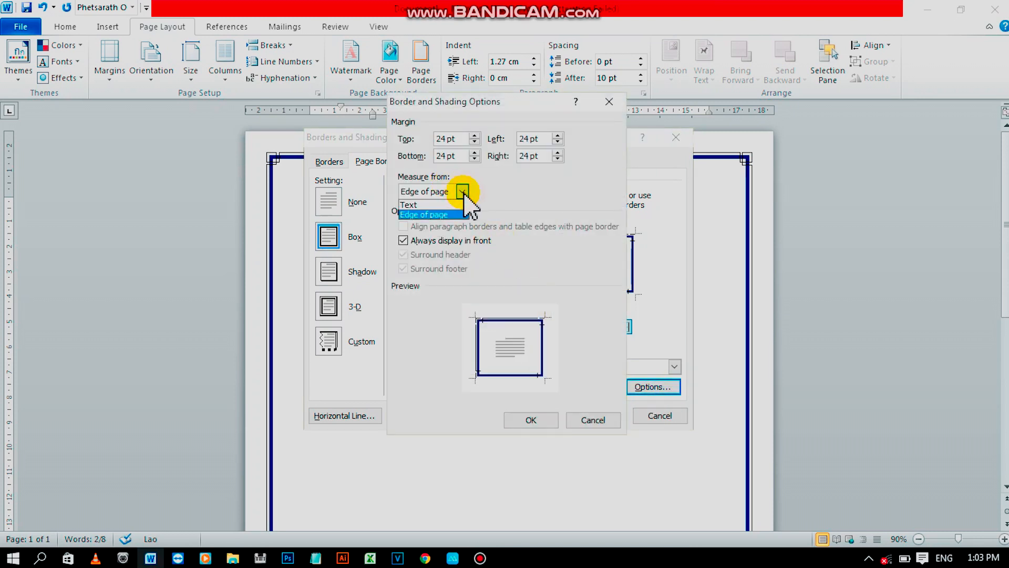
click(413, 204)
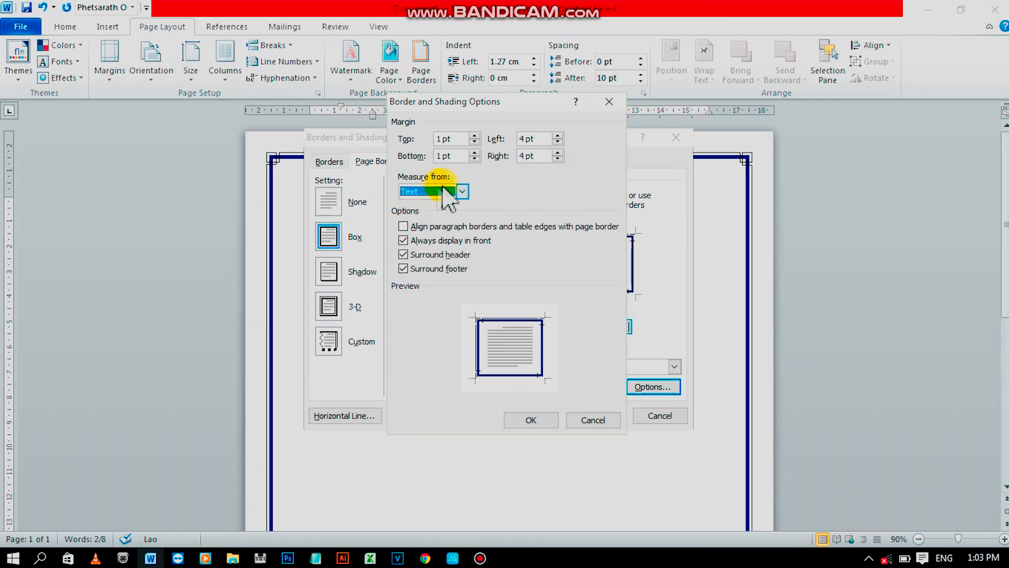
click(552, 421)
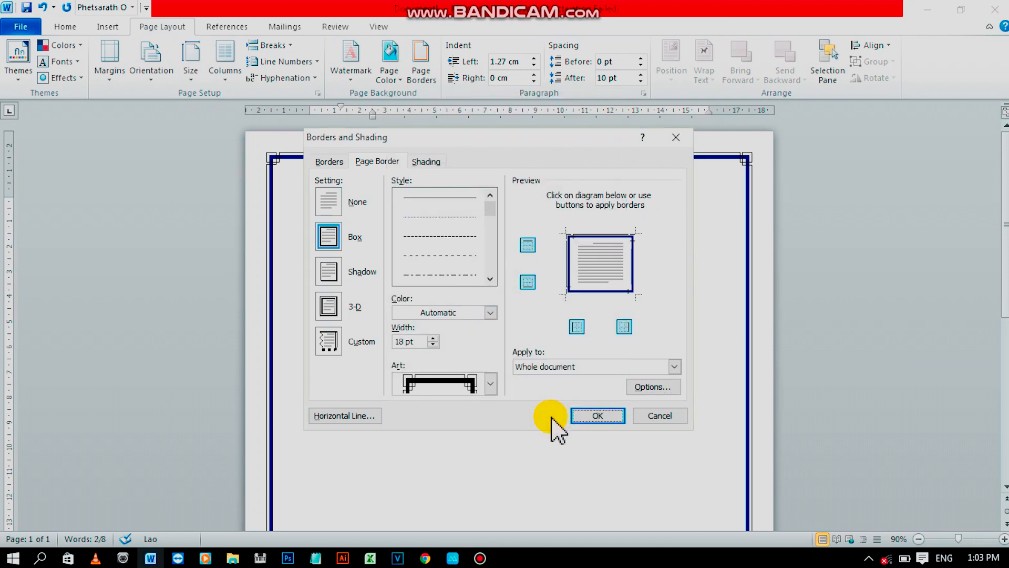
click(598, 416)
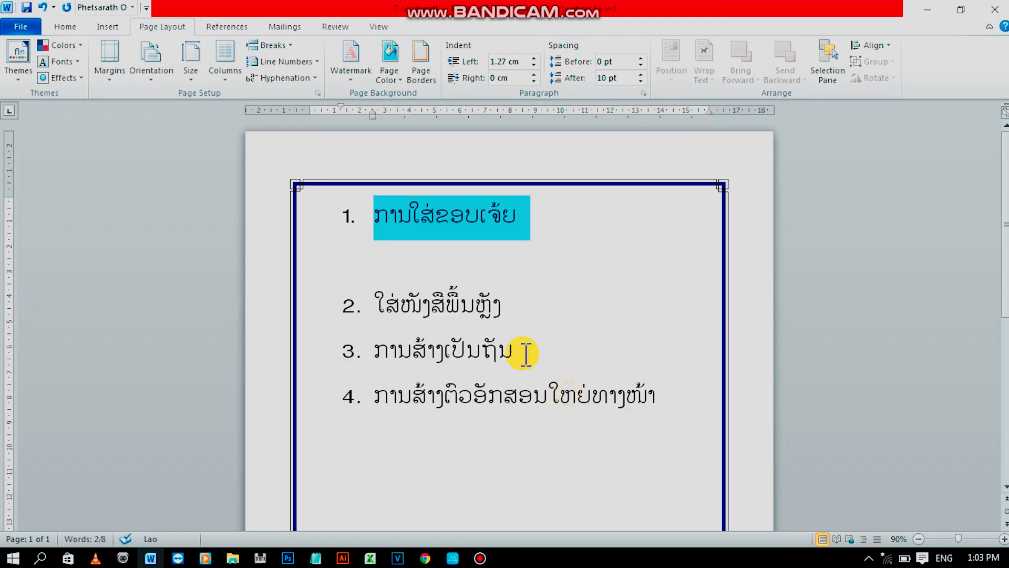
Extend the second list item with "ແລະ ສີໜ້າເຈ້ຍ"
scroll(686, 218, down, 3)
scroll(507, 178, up, 2)
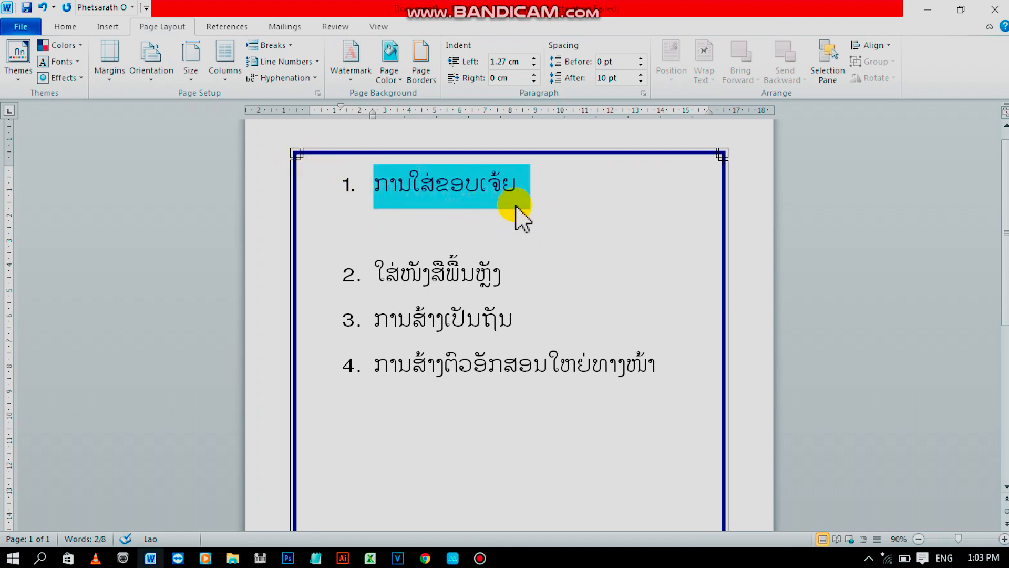
scroll(524, 248, up, 1)
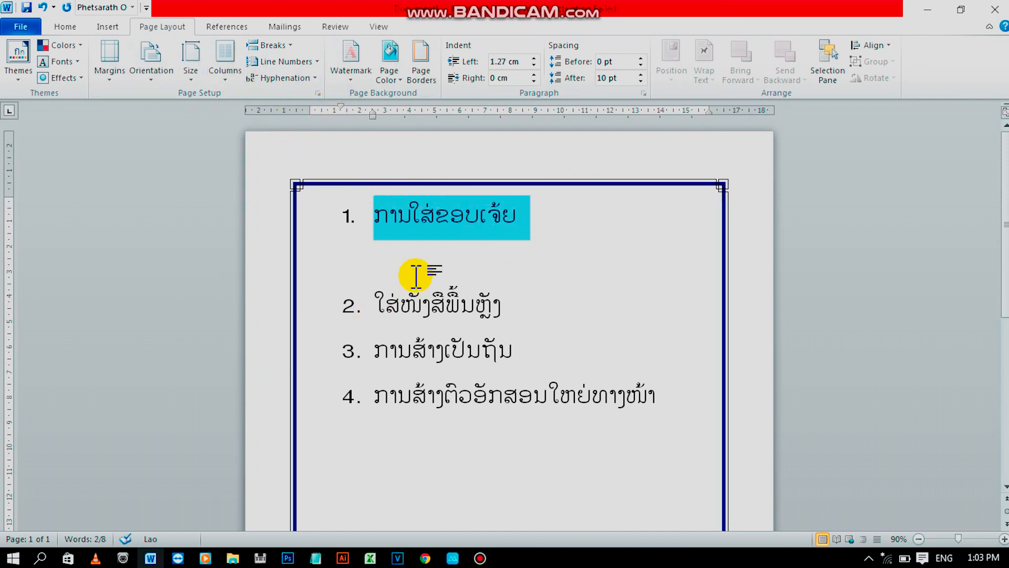
scroll(420, 268, down, 2)
scroll(420, 272, up, 1)
click(474, 199)
click(383, 182)
key(ctrl+z)
click(456, 226)
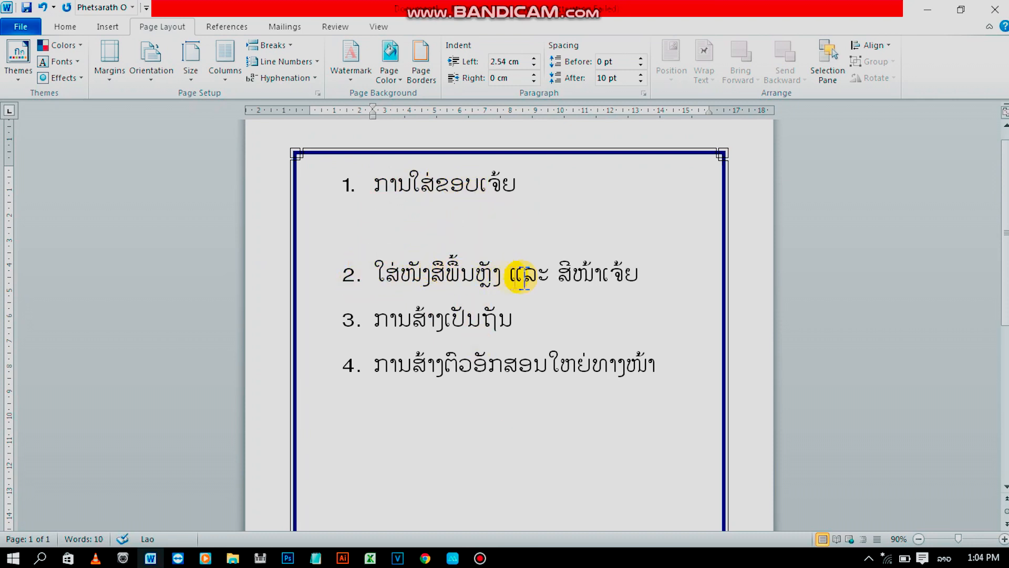
Set the page color to standard green and check it across the full page
drag(638, 273, 361, 282)
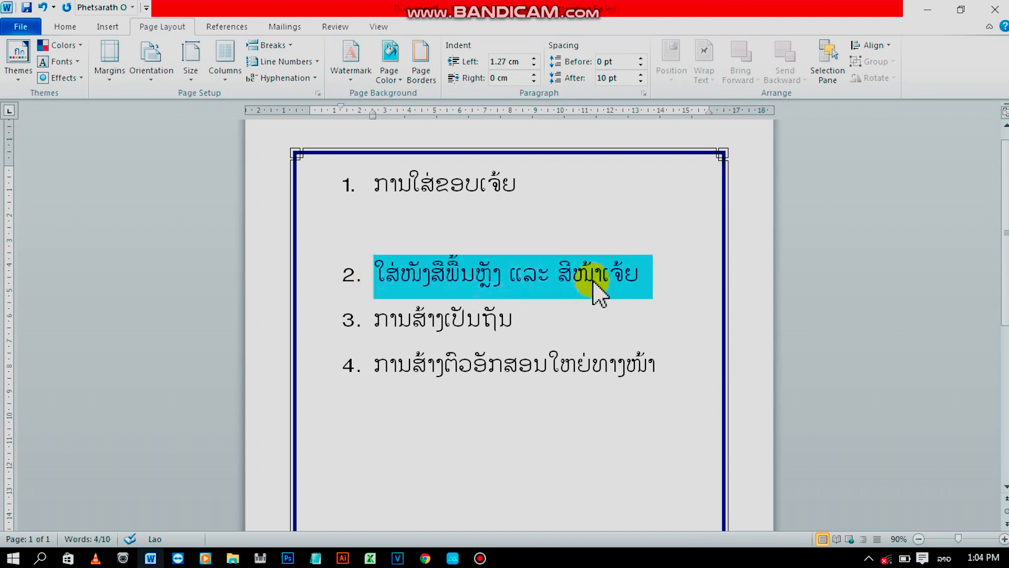
click(602, 269)
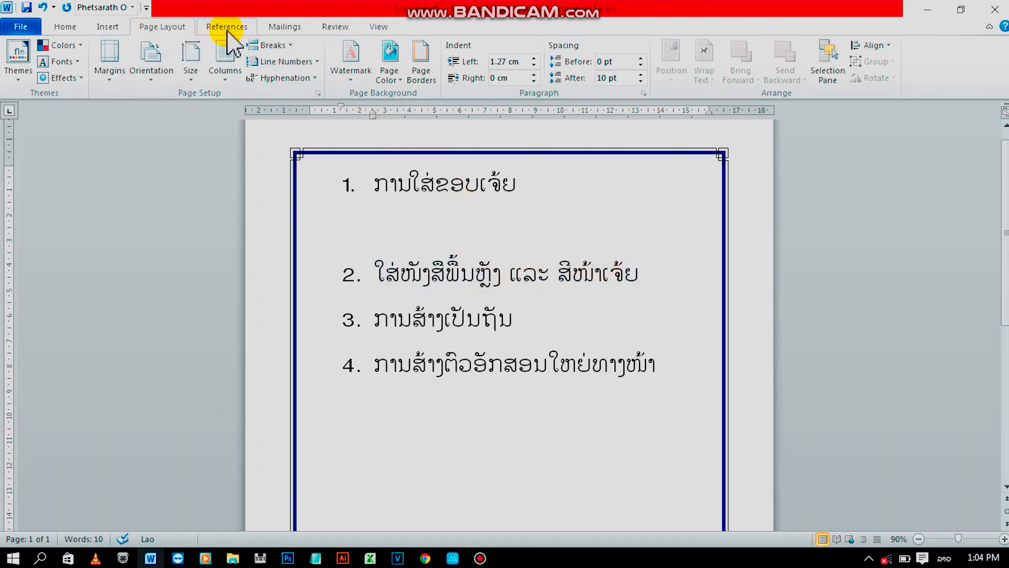
click(398, 79)
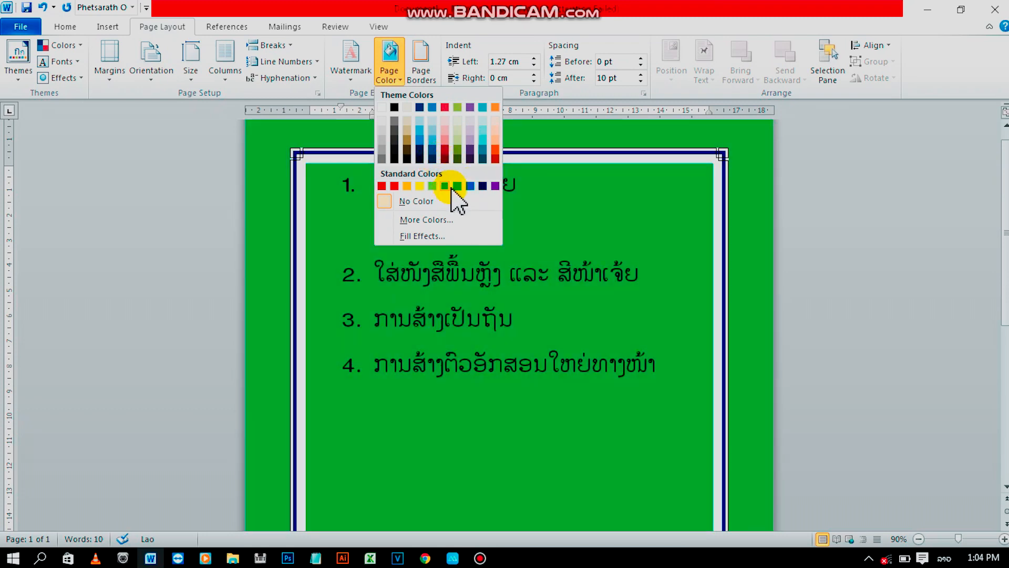
click(444, 186)
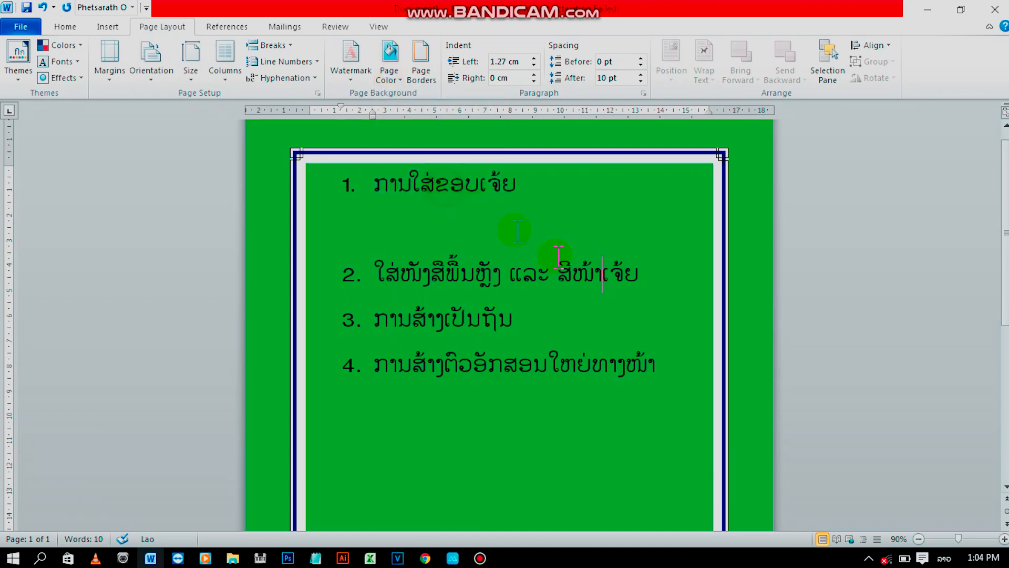
scroll(659, 231, down, 8)
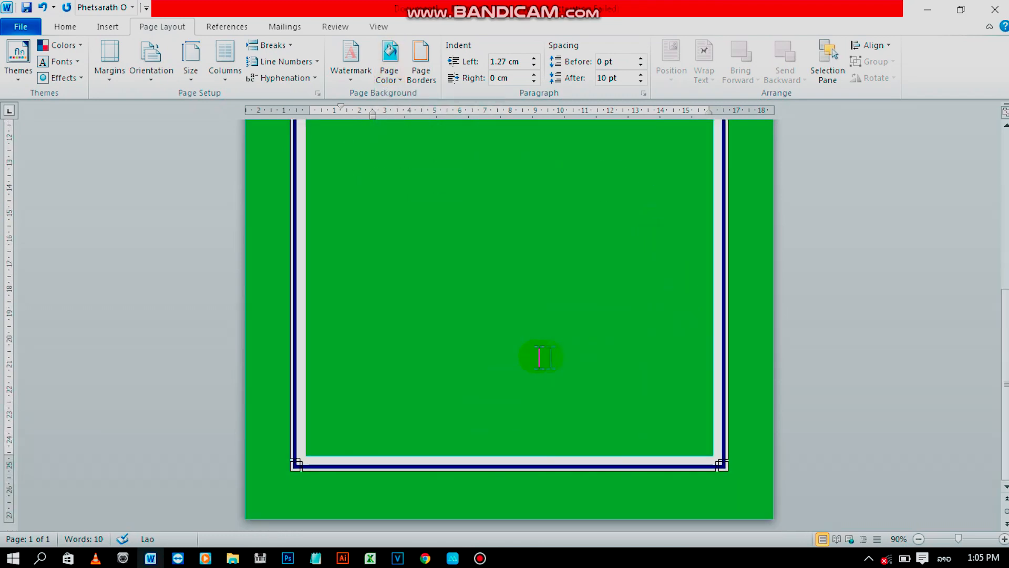
scroll(451, 374, up, 8)
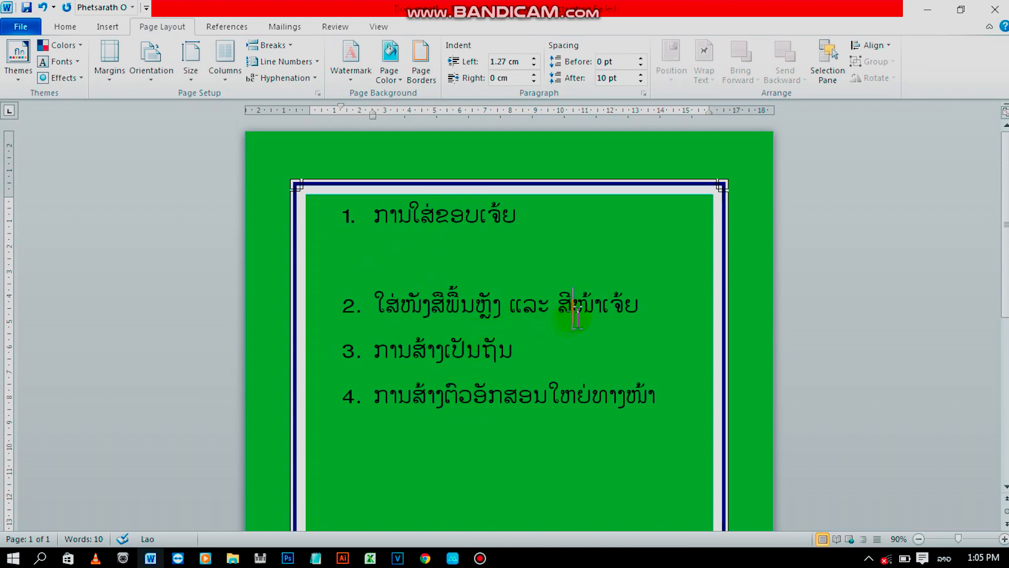
Switch the input language to English and insert two unnumbered blank lines below the second list item
key(alt+shift)
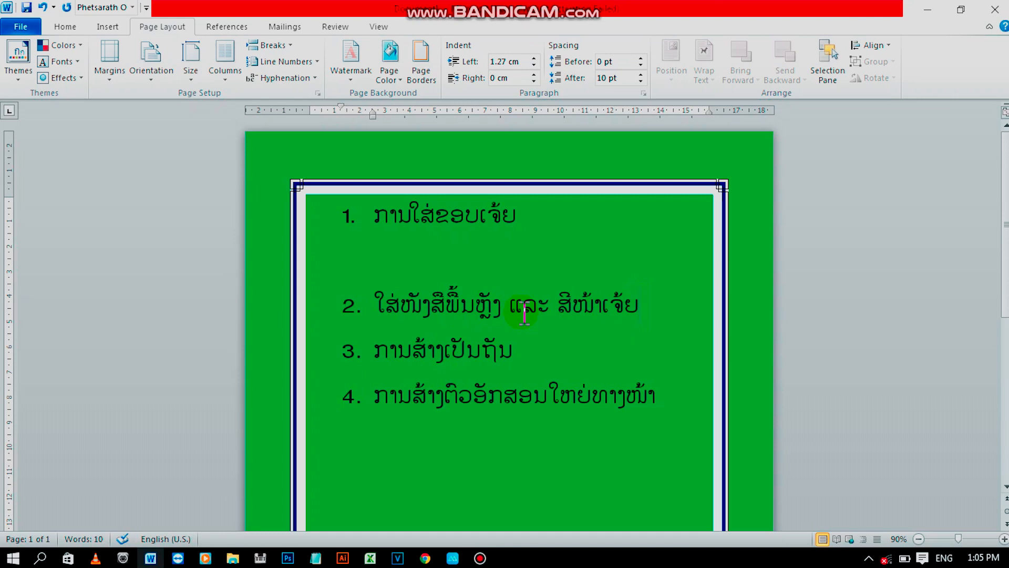
key(Return)
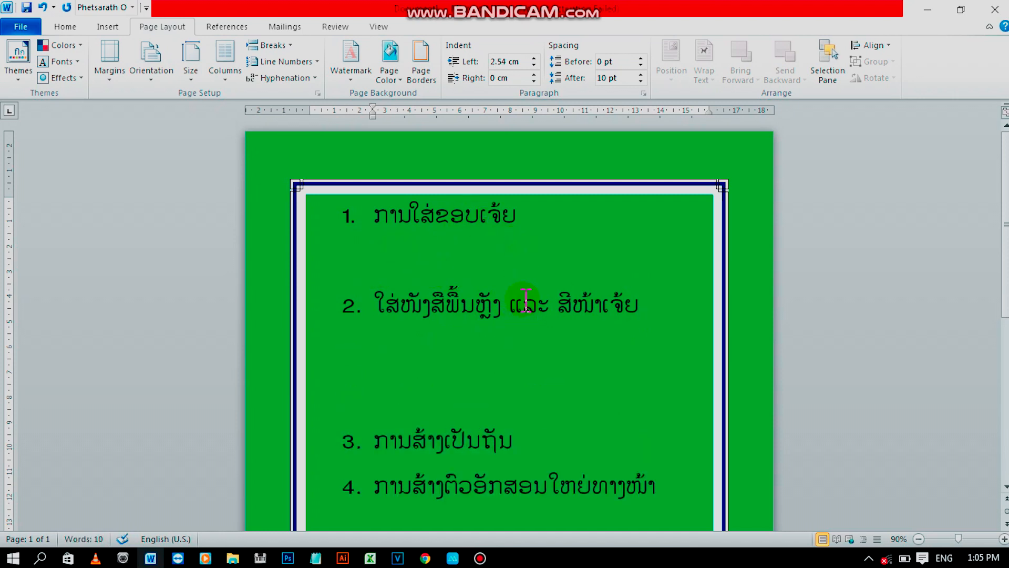
scroll(526, 299, down, 3)
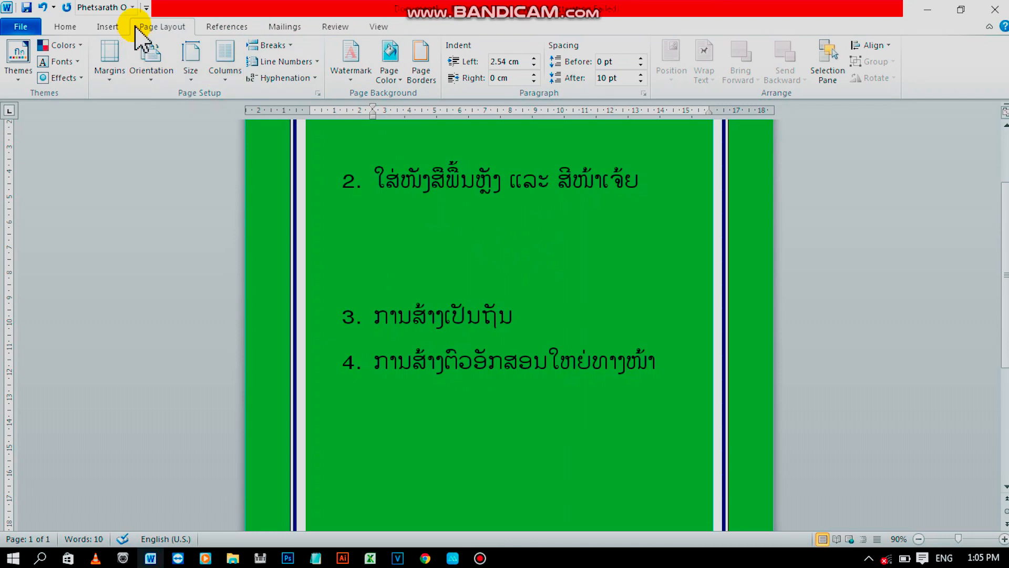
Set the page color to white and delete the extra blank line below the second list item
click(398, 69)
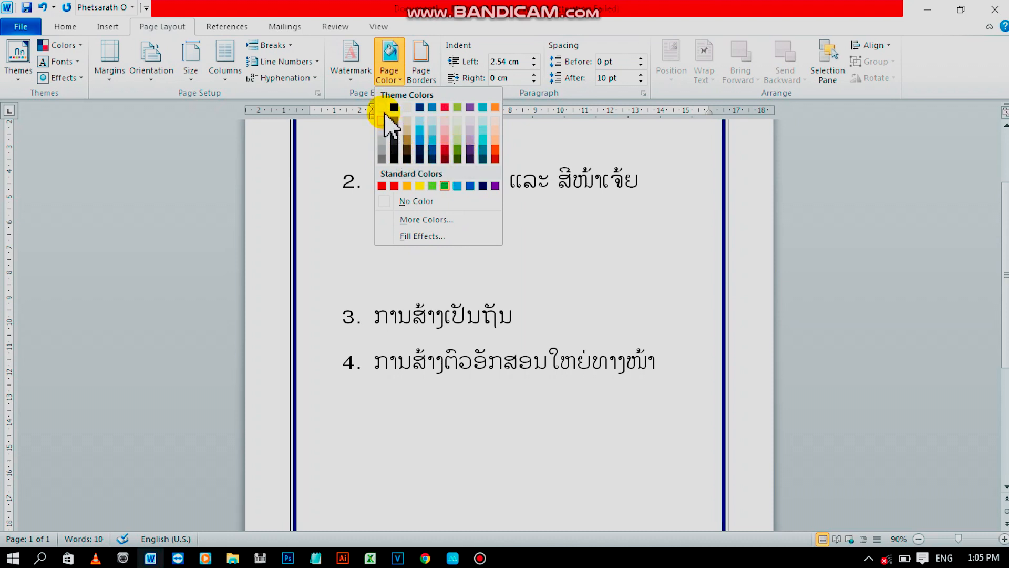
click(383, 108)
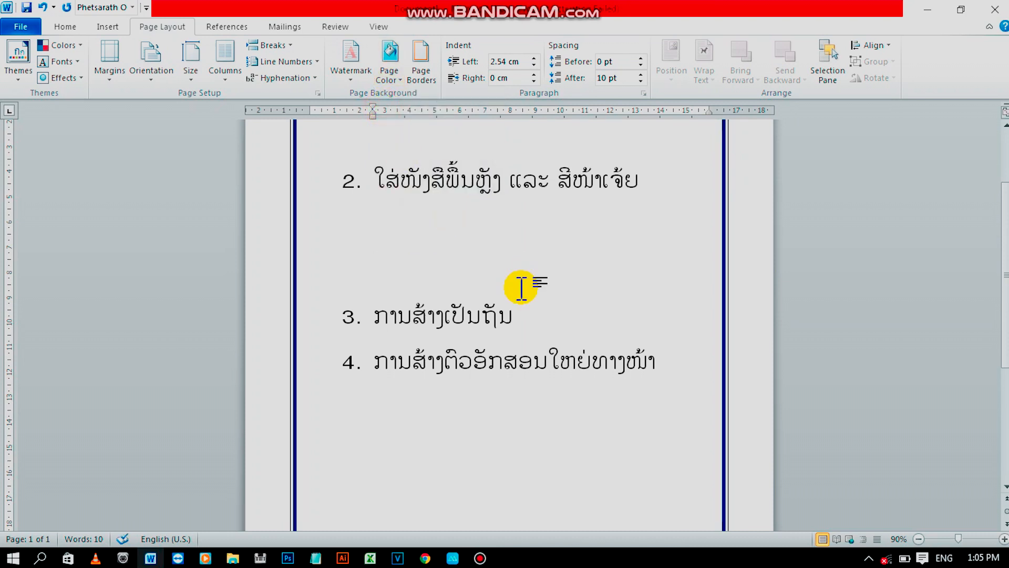
key(BackSpace)
key(BackSpace)
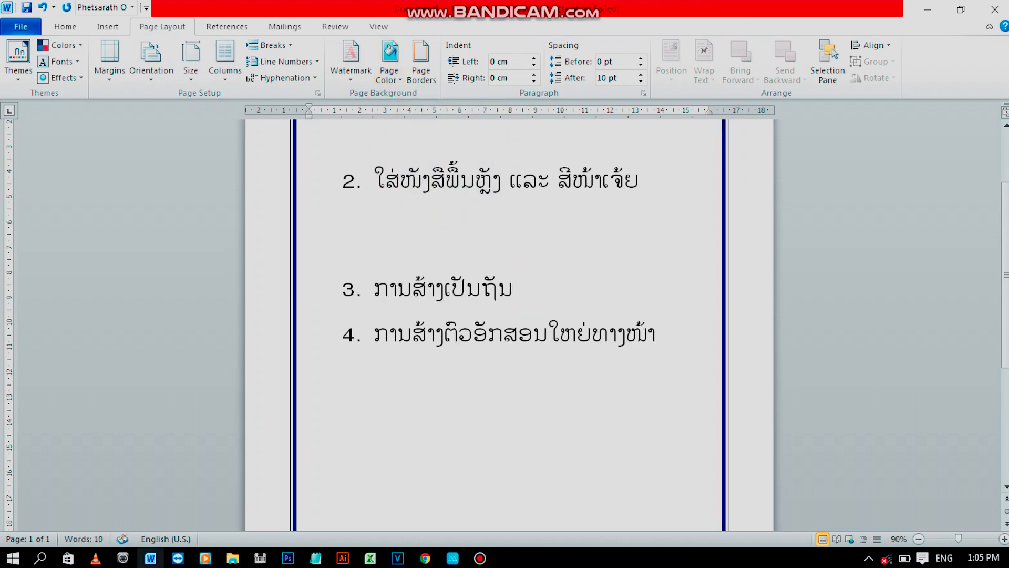
Insert unnumbered lines below the third list item and enter a line of random Lao characters as sample text there
click(513, 286)
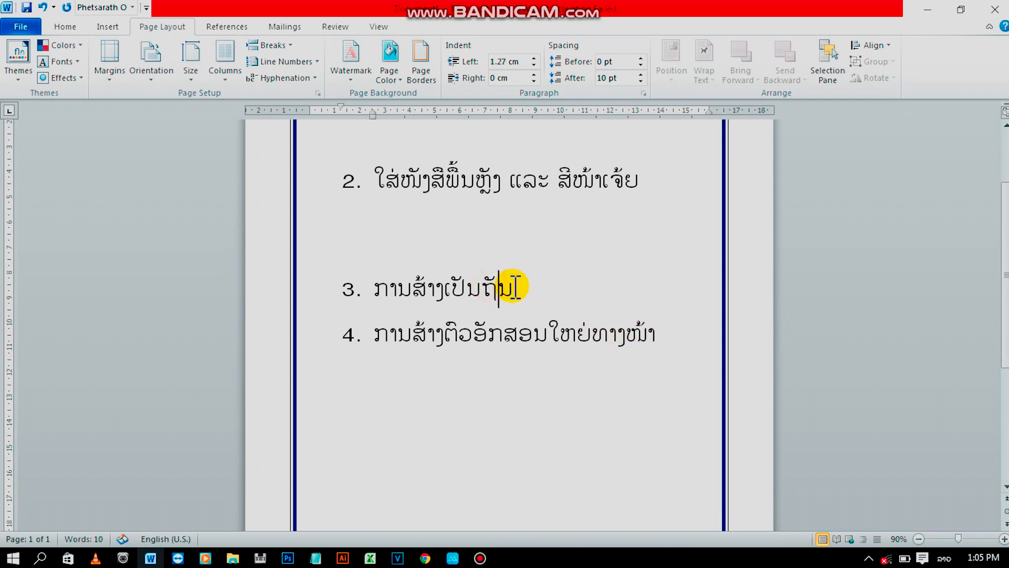
key(Return)
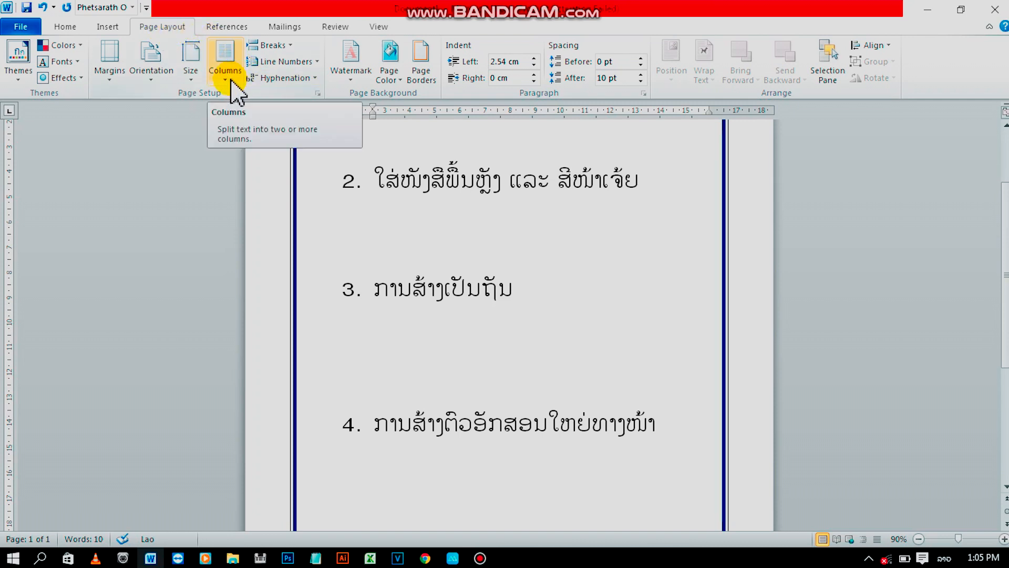
text(ກດ້ເ່ສ່າ້ເິຳພູີຄພຸຳຖຳຖກ)
Arrange the sample text line below the third list item in two columns
drag(611, 375, 344, 379)
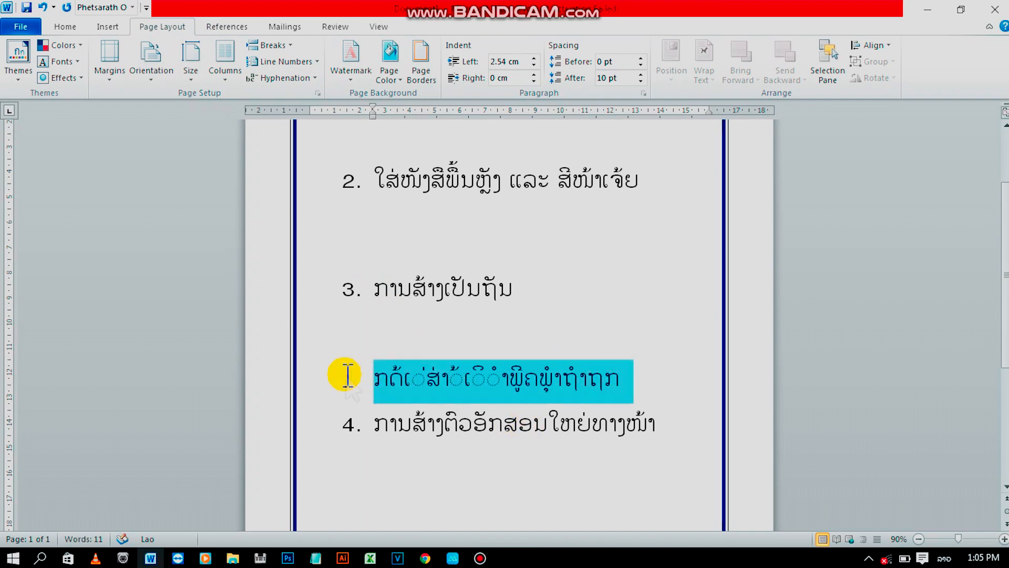
click(233, 79)
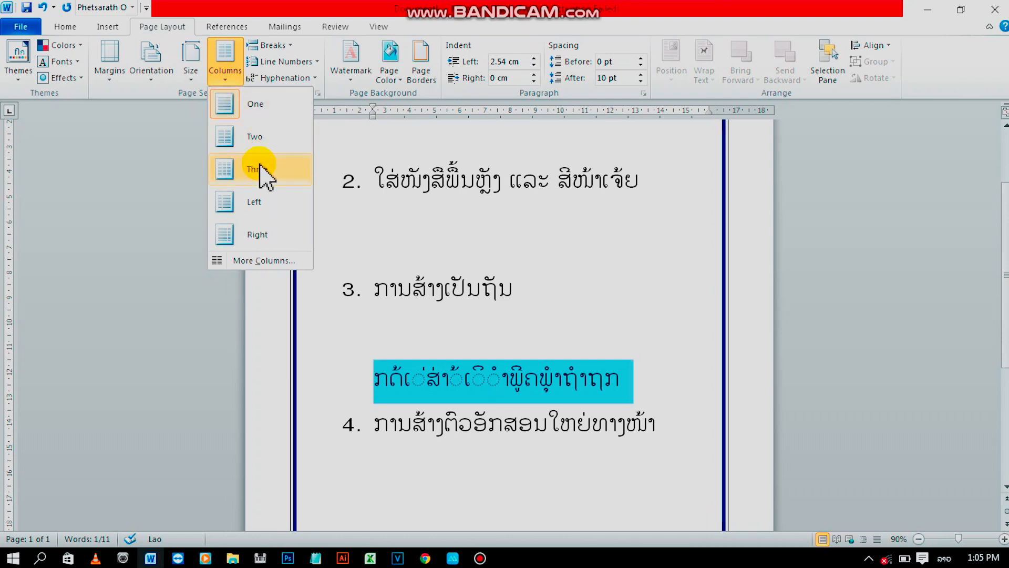
click(251, 139)
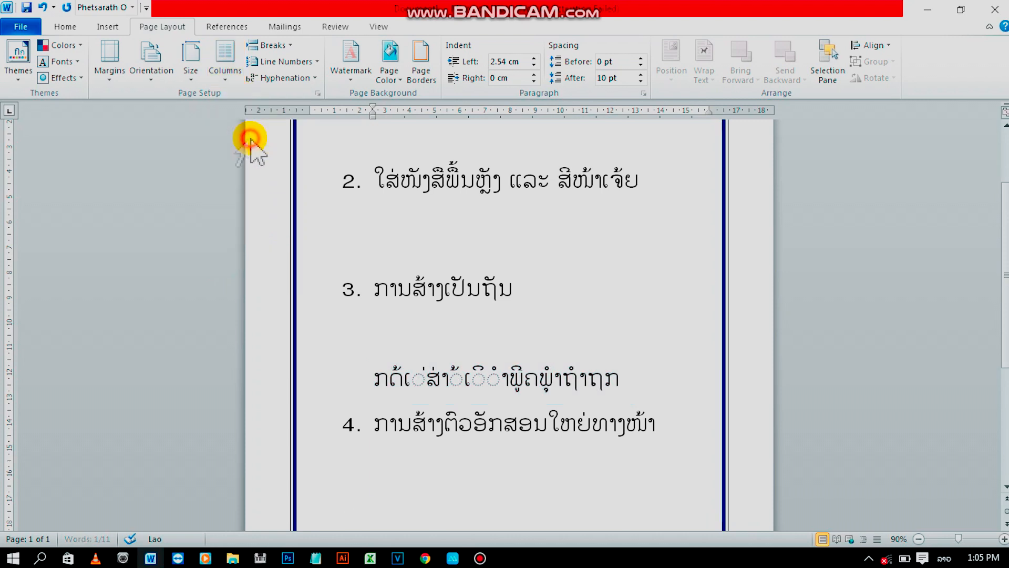
click(463, 438)
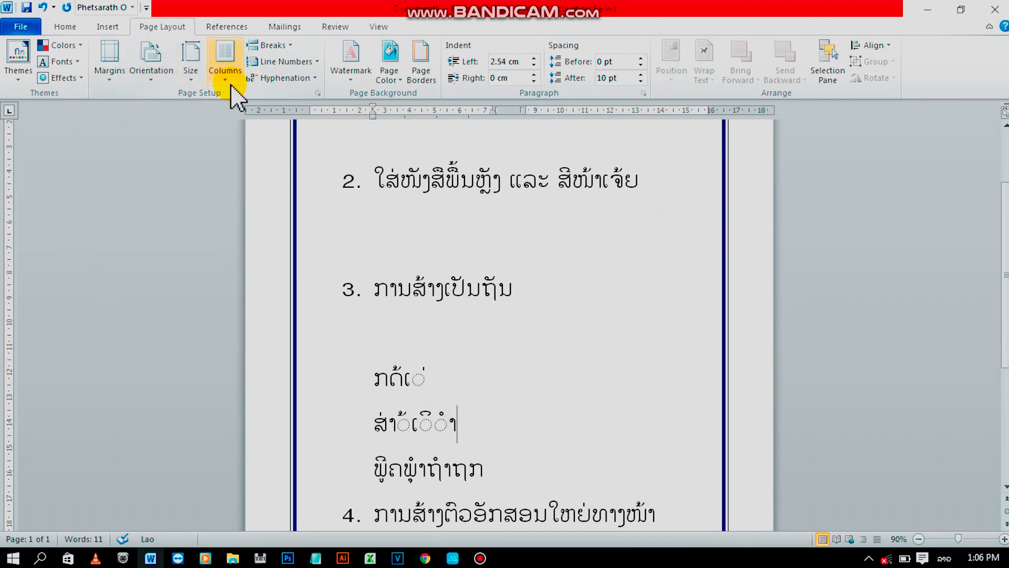
Highlight the sample text below the third list item and view the available column layouts without changing them
click(489, 448)
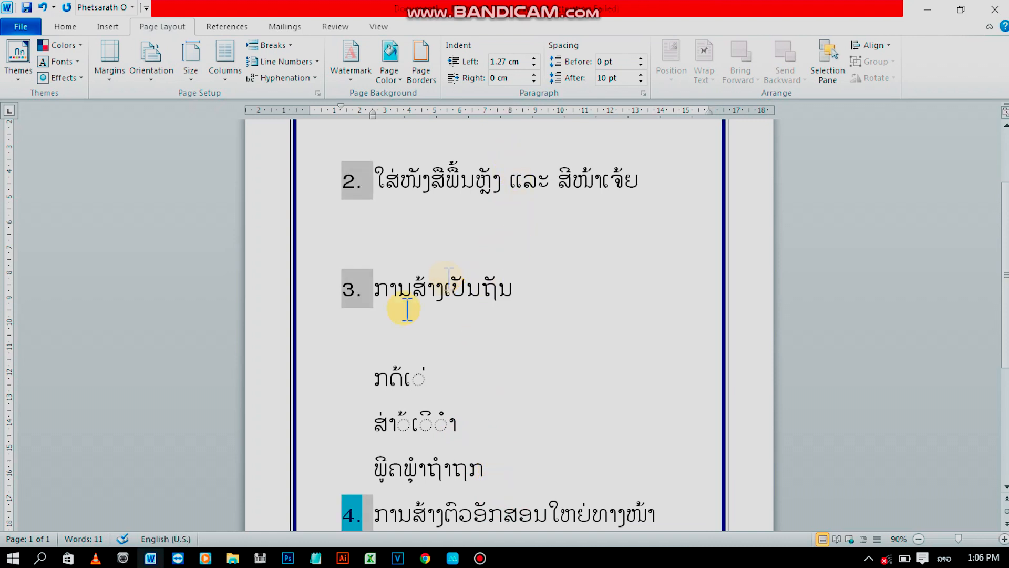
click(409, 393)
drag(376, 368, 483, 469)
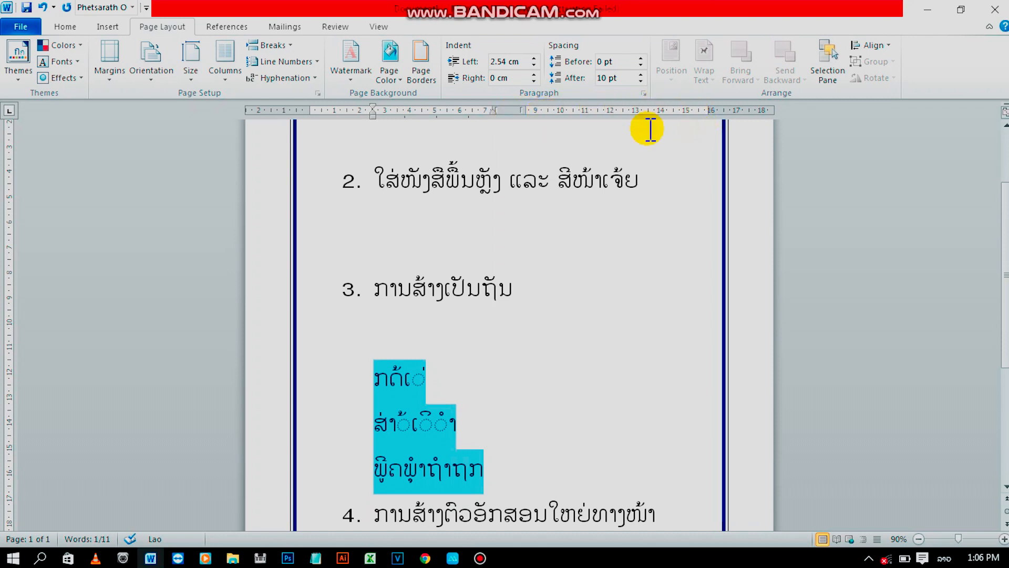
click(412, 415)
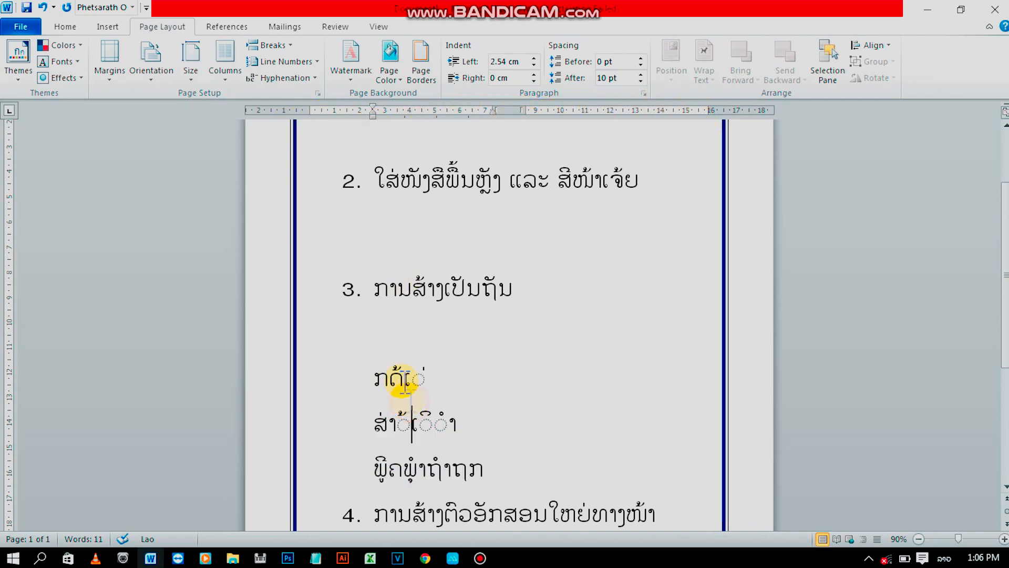
click(231, 76)
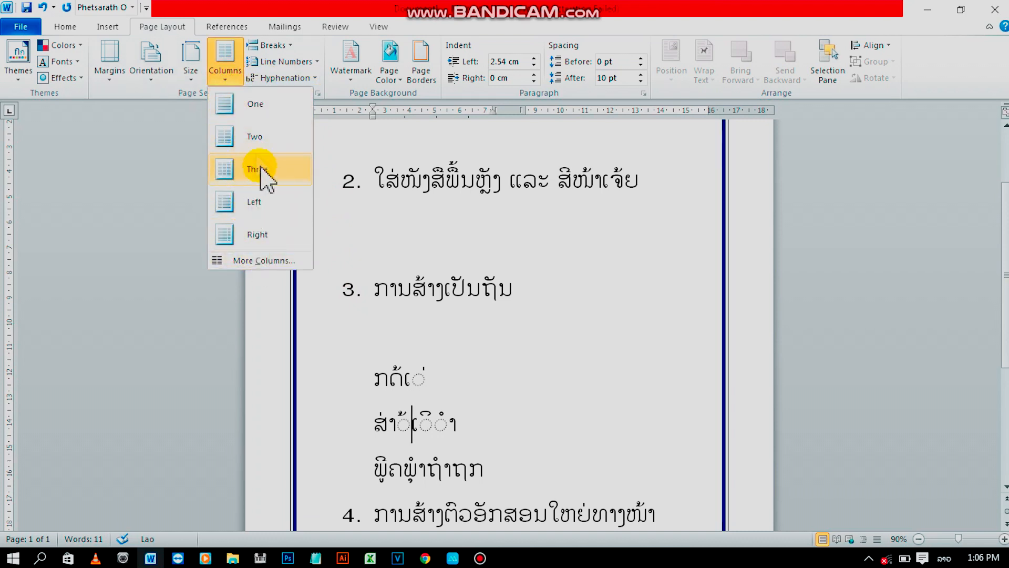
click(473, 457)
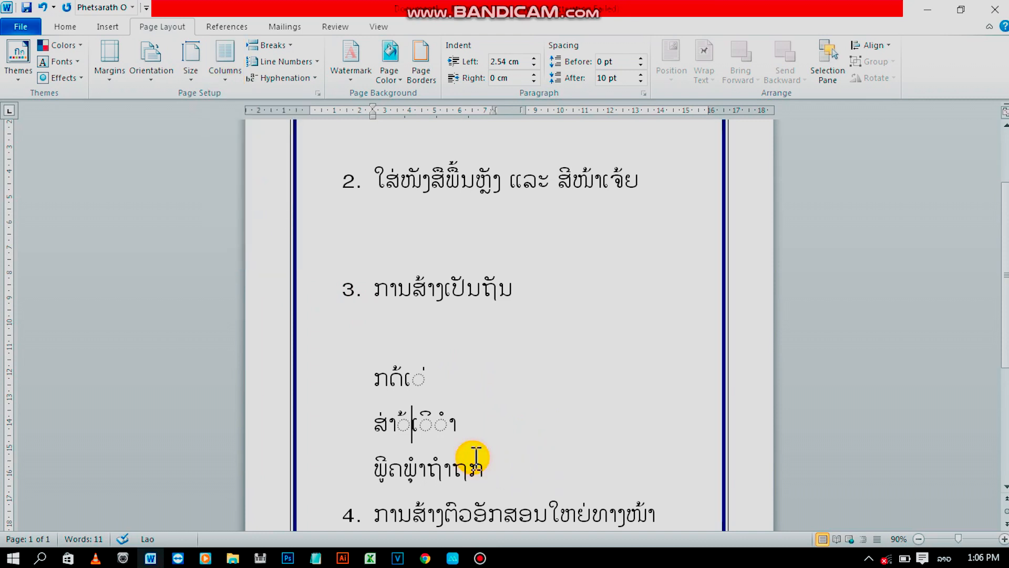
Delete the lines of random Lao sample text between the third and fourth list items
scroll(473, 456, down, 3)
scroll(500, 413, down, 3)
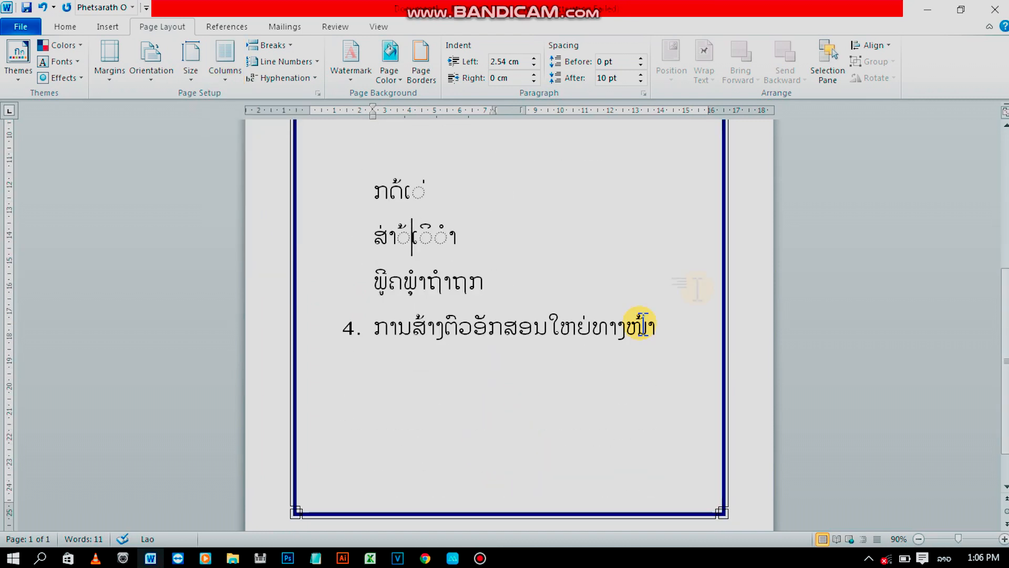
click(656, 326)
drag(481, 284, 340, 190)
key(Delete)
drag(670, 239, 507, 252)
click(503, 244)
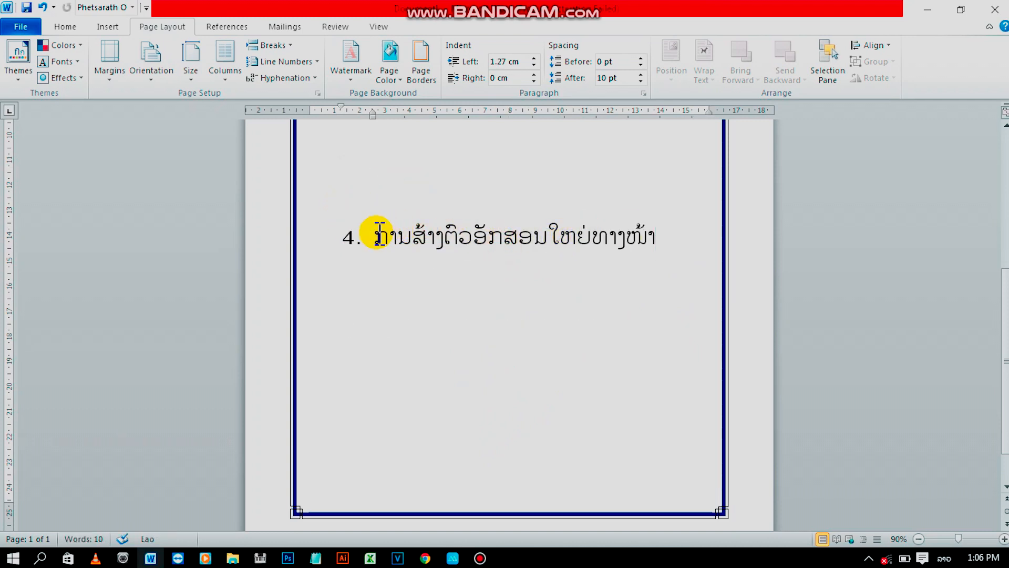
Insert three unnumbered blank lines below the fourth list item
click(379, 234)
click(666, 231)
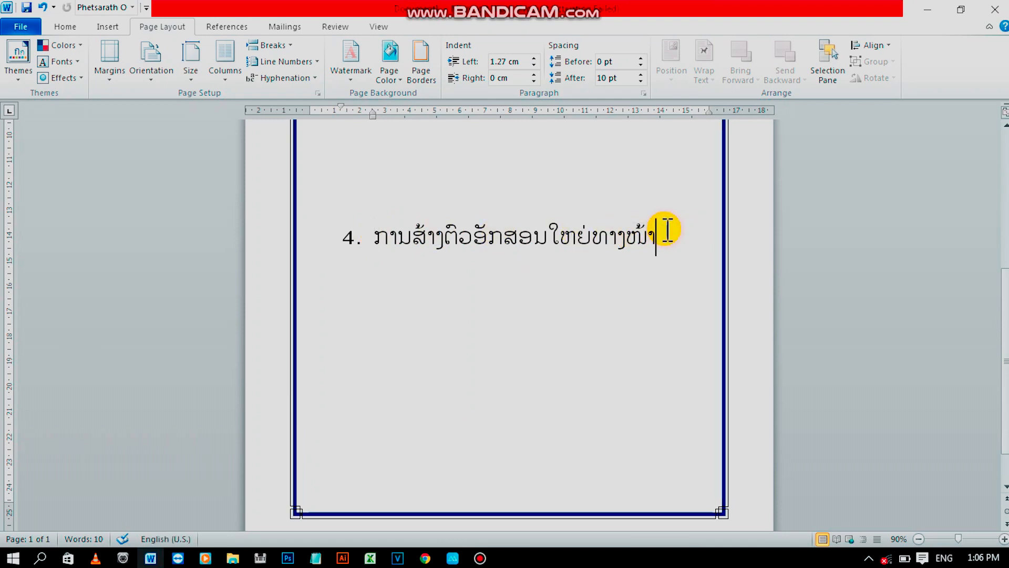
key(Return)
key(BackSpace)
key(Return)
key(Return)
key(Return)
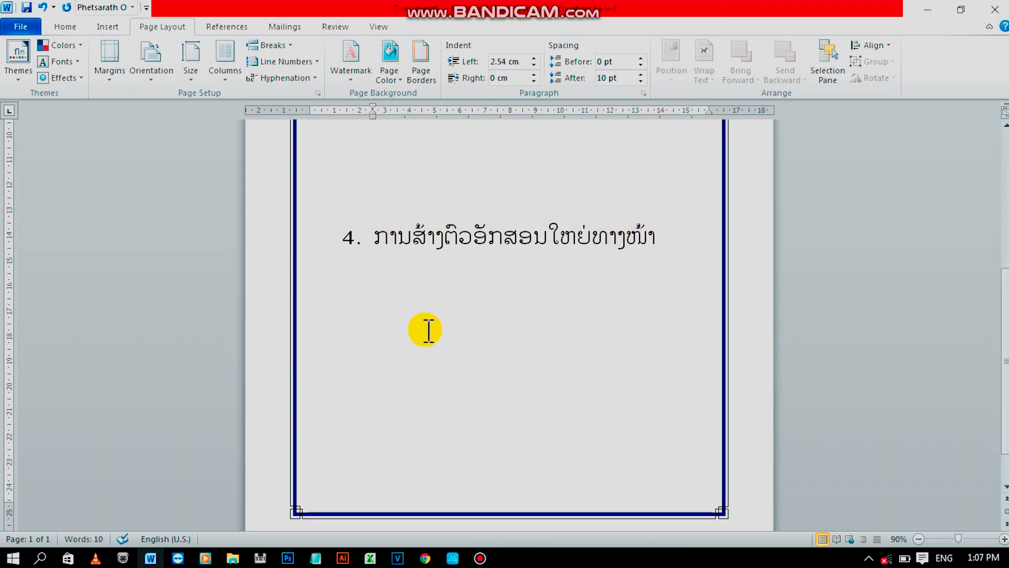
Switch the input language to Lao and enter ຄອມພິວເຕີ and ແມ່ນຫຍັງ on two lines below the fourth list item
text(6)
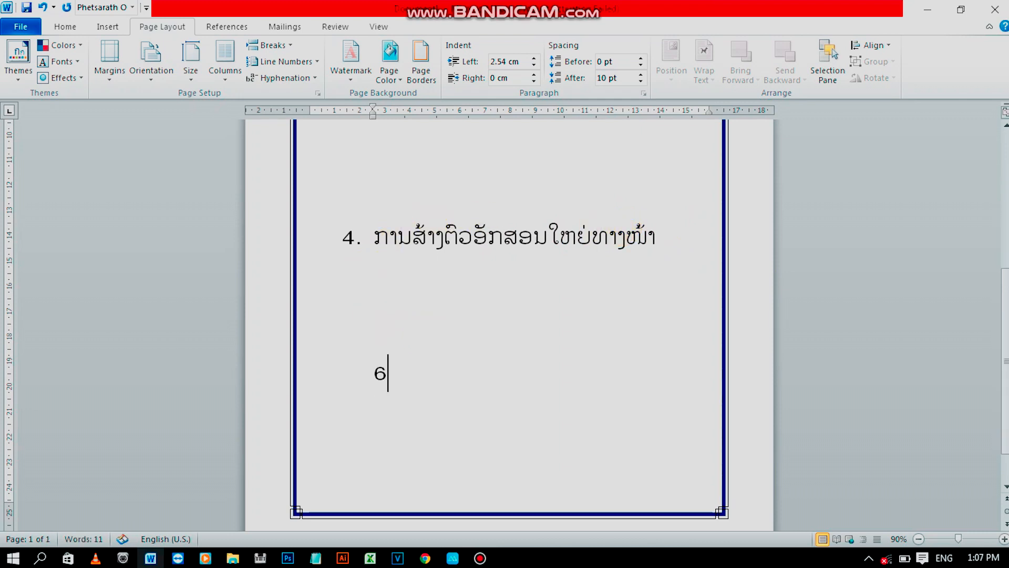
key(BackSpace)
key(alt+shift)
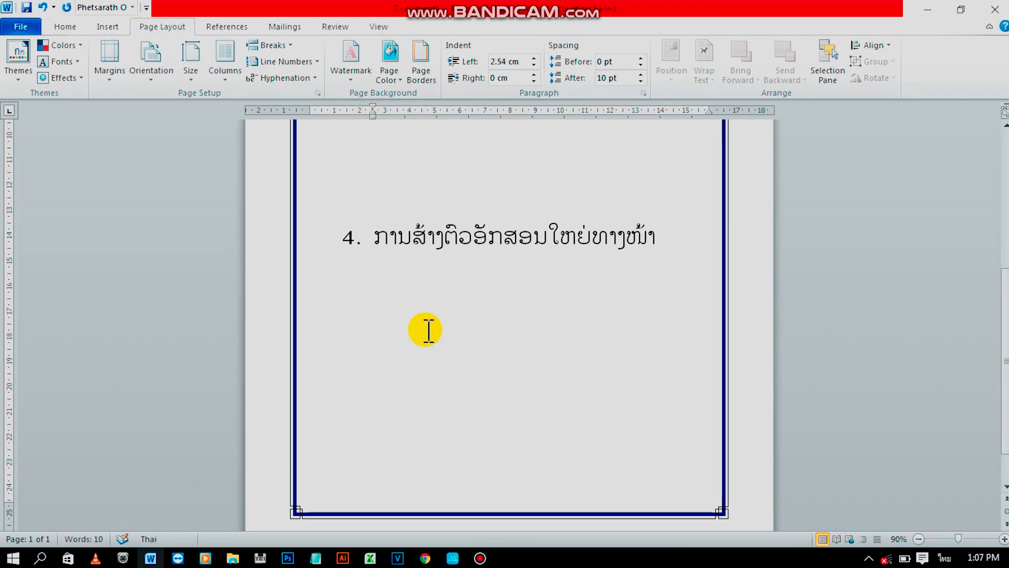
text(ຸອມພິວເຕີ)
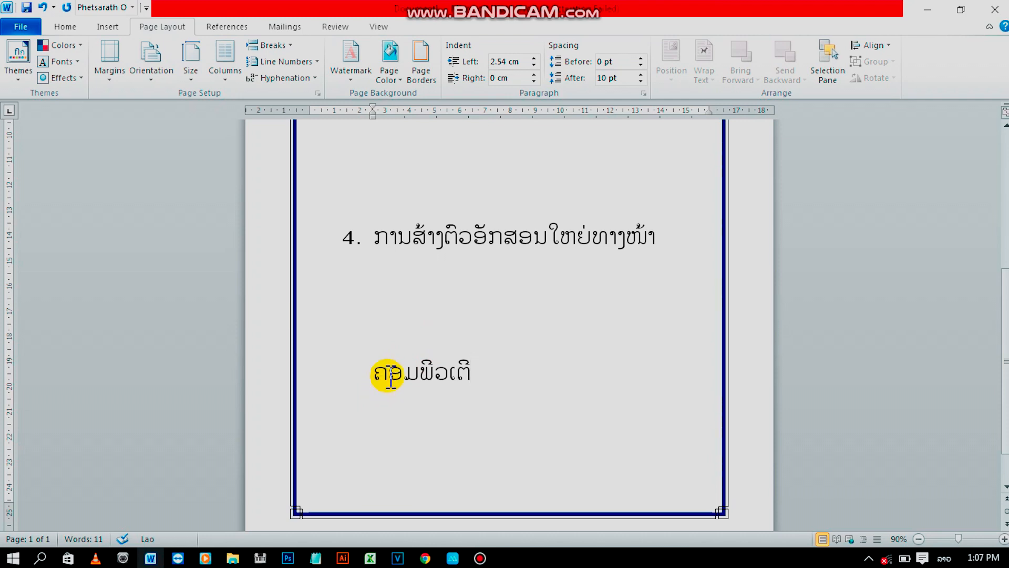
key(Return)
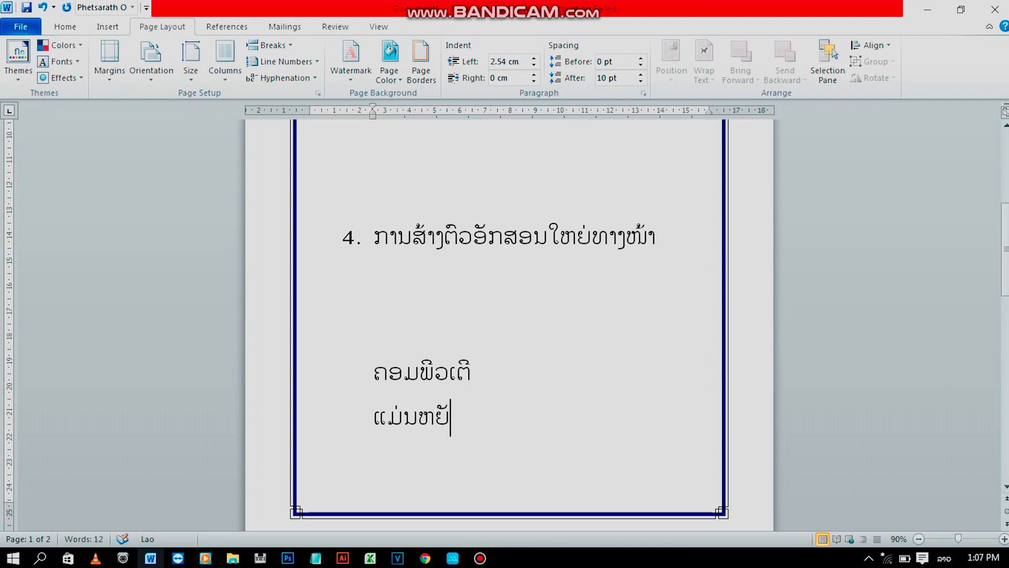
Apply a Dropped drop cap to the first letter ຄ of the sample text below the fourth list item
drag(387, 375, 368, 371)
click(397, 409)
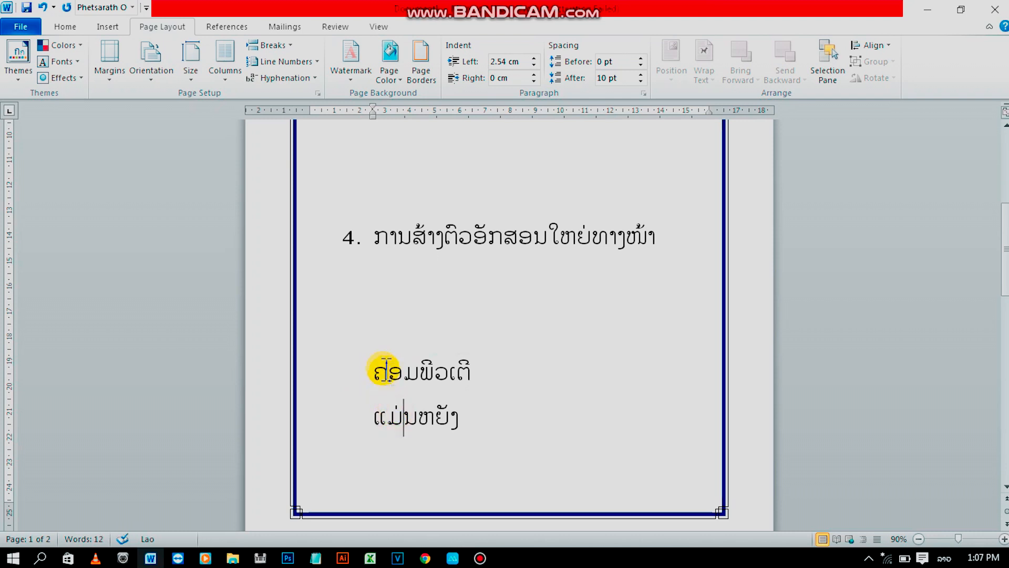
drag(388, 373, 360, 374)
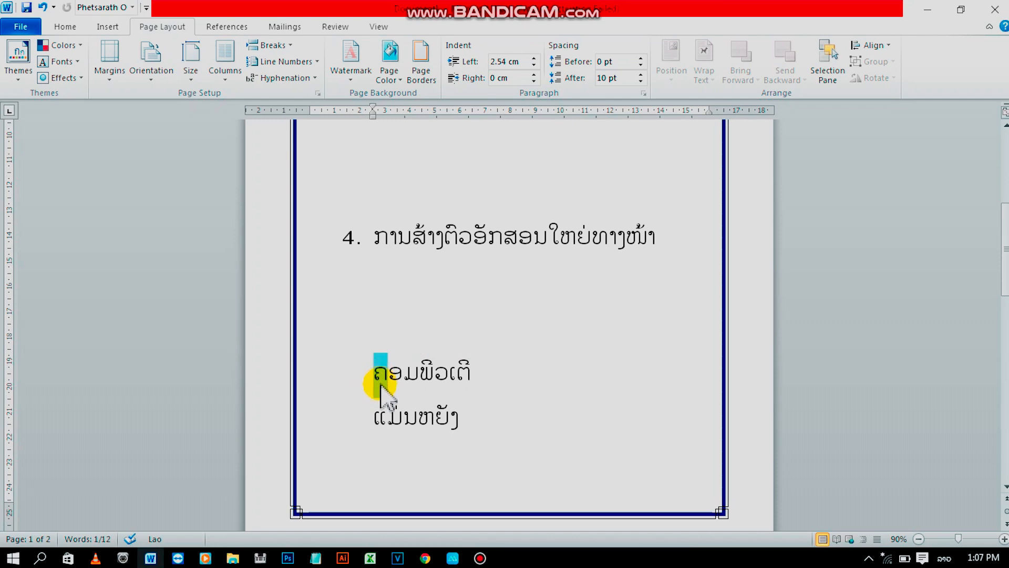
click(107, 27)
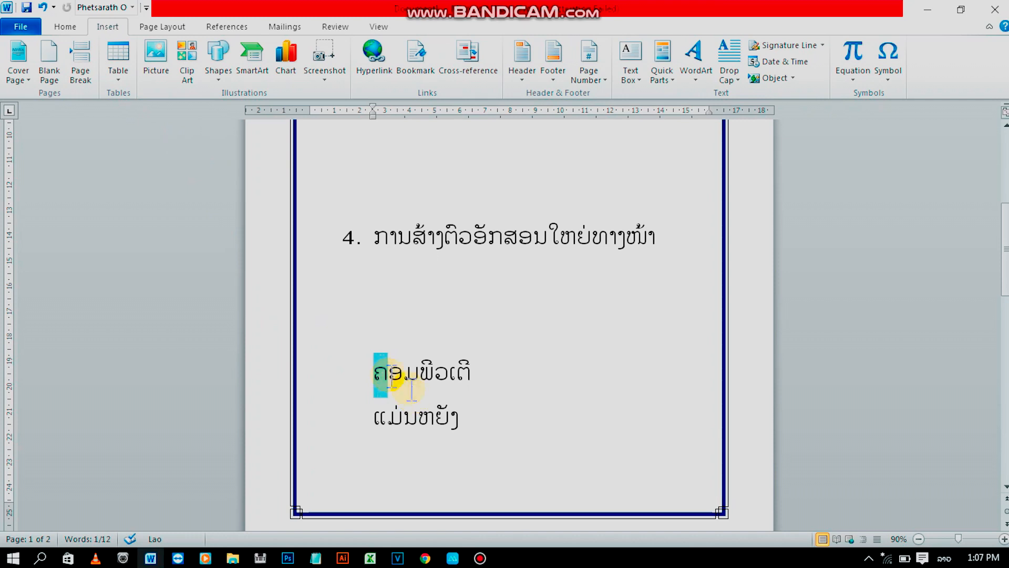
click(738, 82)
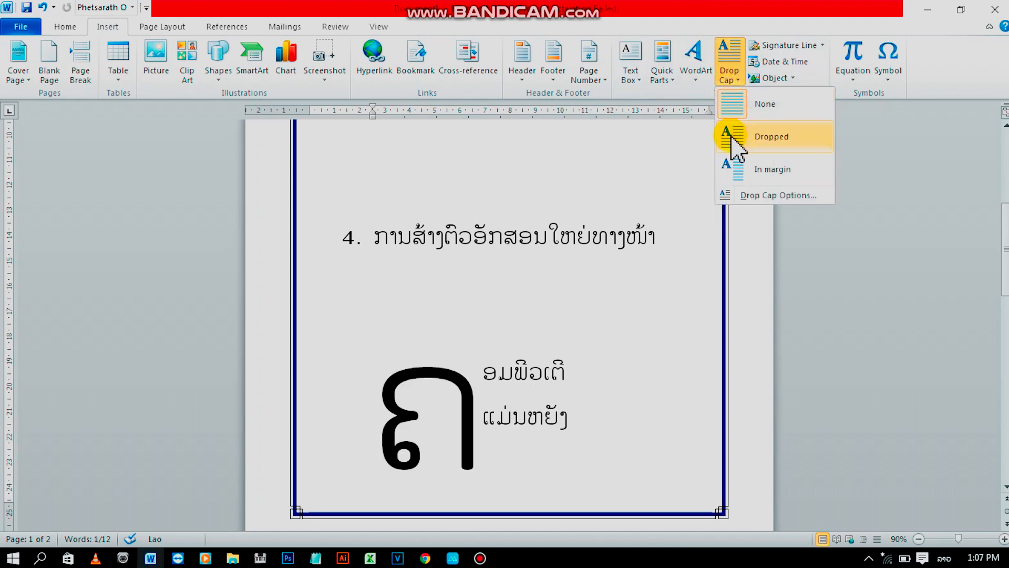
click(733, 138)
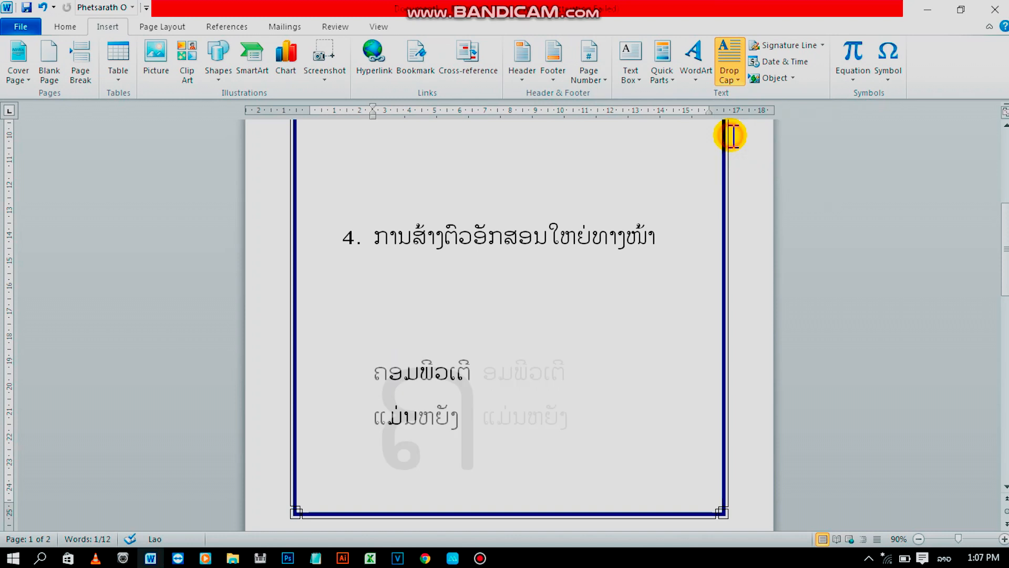
Shrink the drop cap's frame and remove the indent in front of the enlarged letter
drag(480, 489, 455, 463)
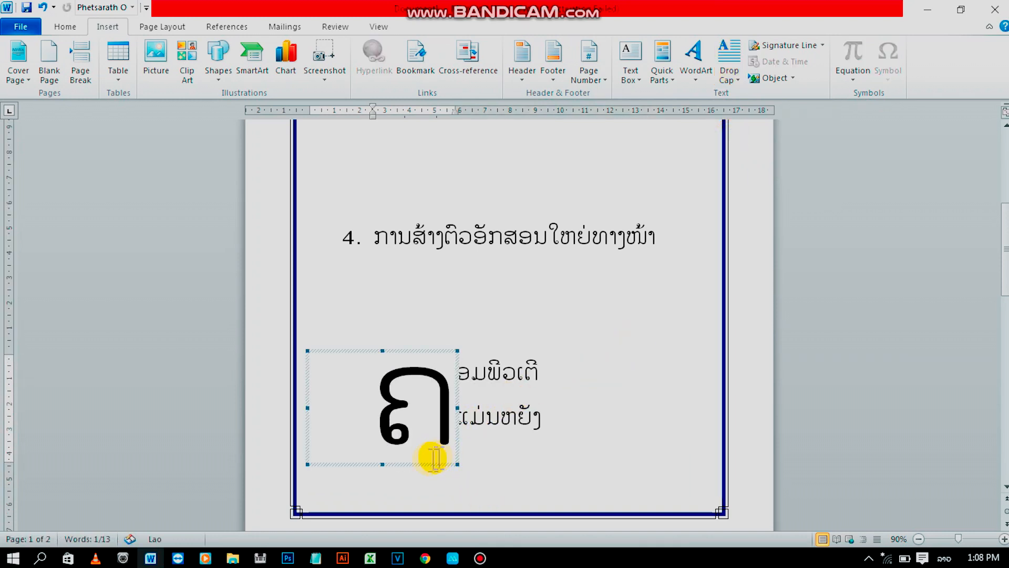
click(305, 461)
click(410, 401)
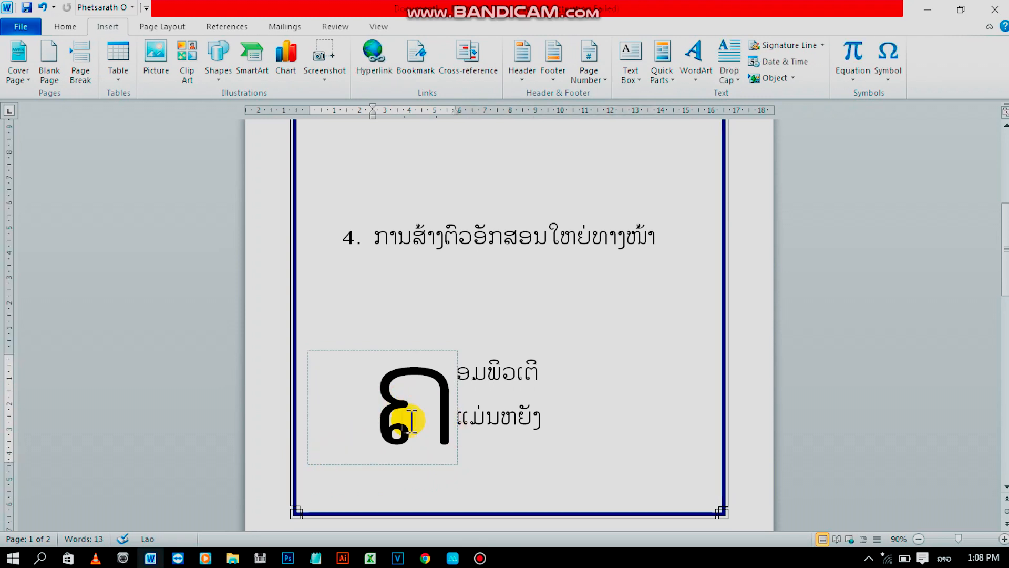
key(ctrl+z)
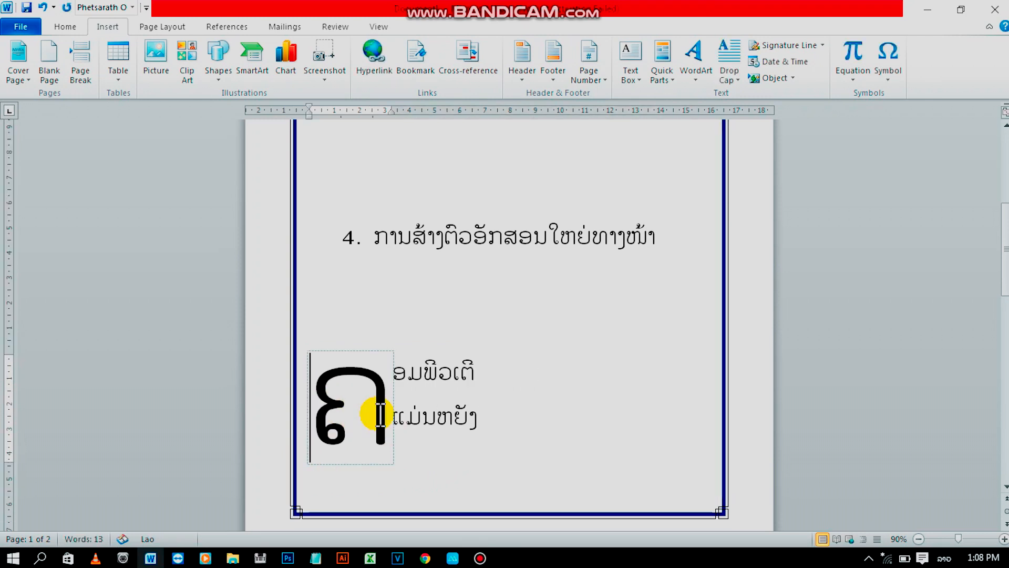
Reduce the drop cap's frame from its lower-left corner until the letter spans about two text lines
click(393, 402)
drag(305, 462, 325, 433)
click(531, 434)
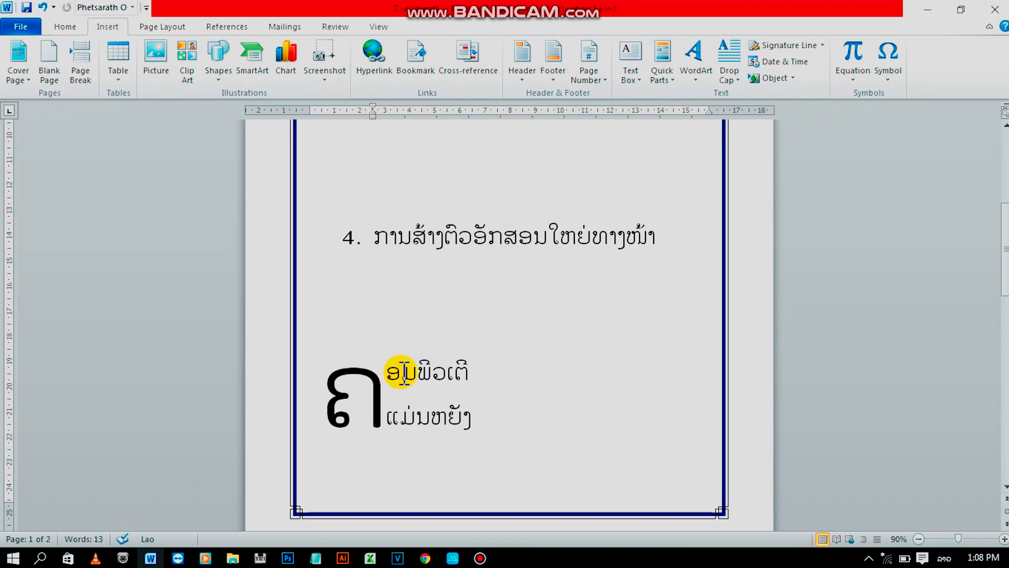
View the available drop cap styles for the enlarged letter ຄ without changing the current one
mouse_move(392, 371)
mouse_down()
mouse_move(401, 414)
mouse_move(394, 370)
mouse_up()
click(377, 394)
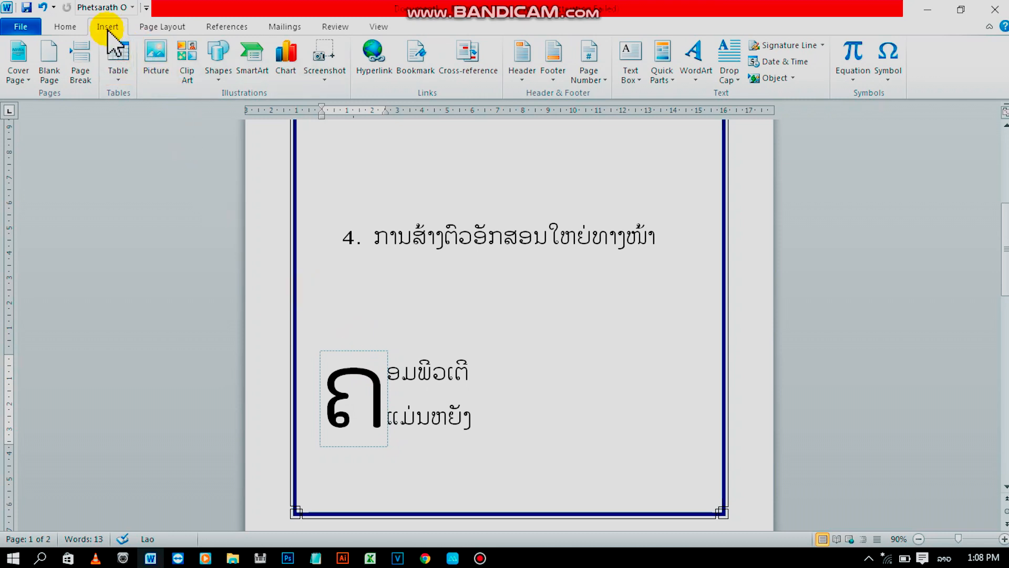
click(742, 89)
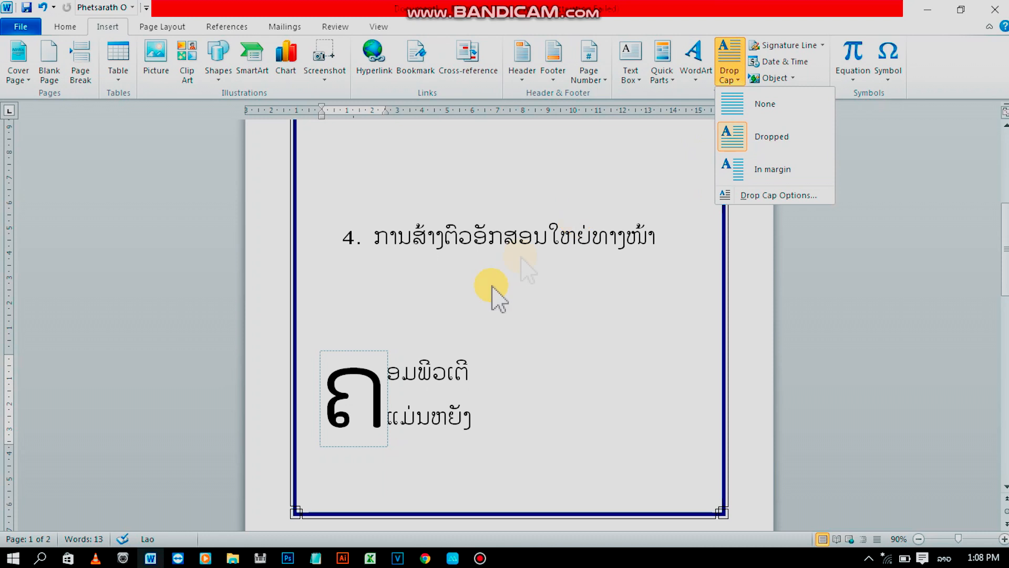
click(428, 415)
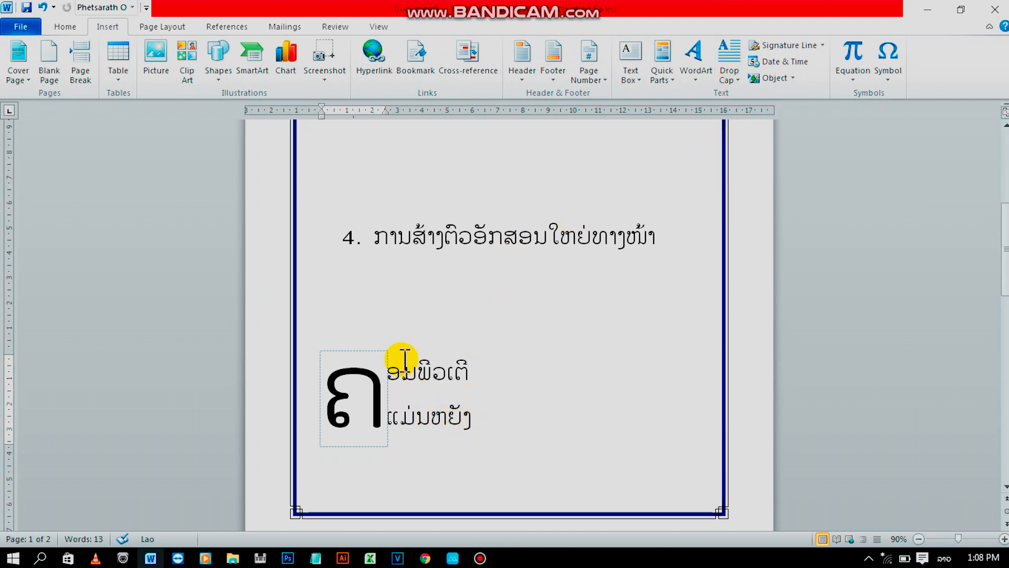
Look over the document's numbered list items and the drop cap sample below the fourth one
scroll(403, 363, up, 3)
scroll(406, 364, down, 4)
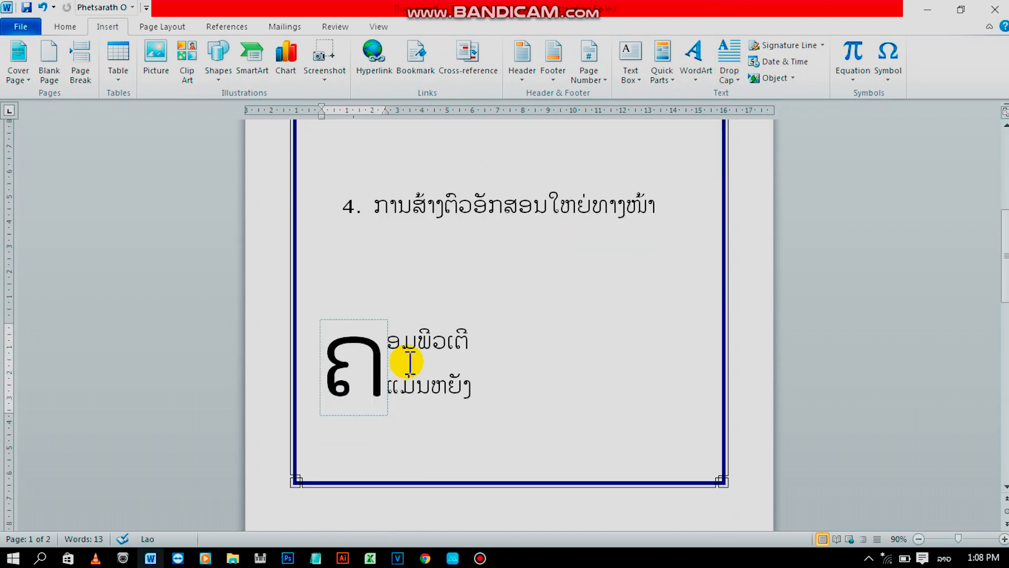
scroll(415, 347, up, 1)
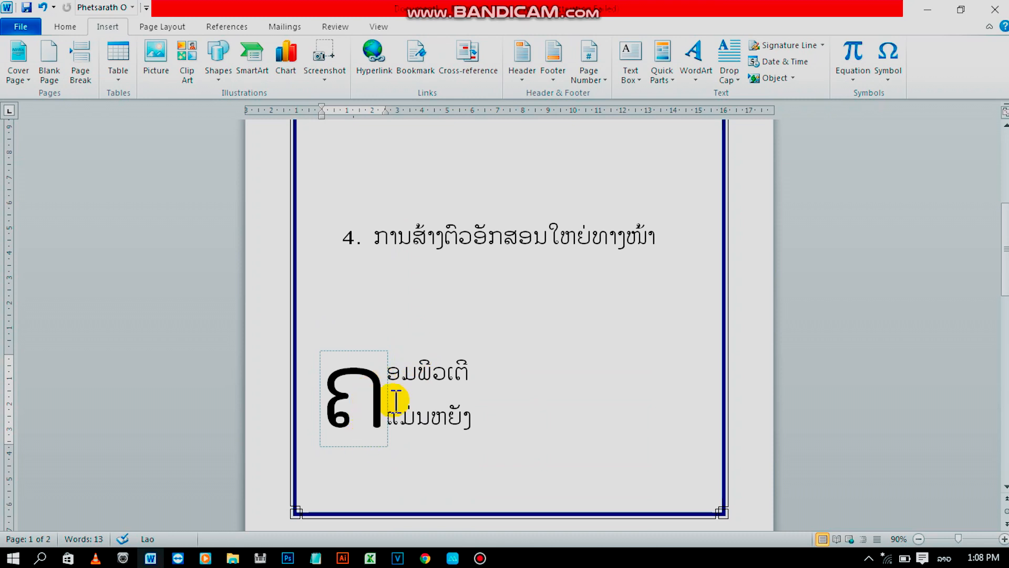
scroll(389, 401, up, 5)
scroll(396, 401, down, 4)
scroll(410, 394, down, 2)
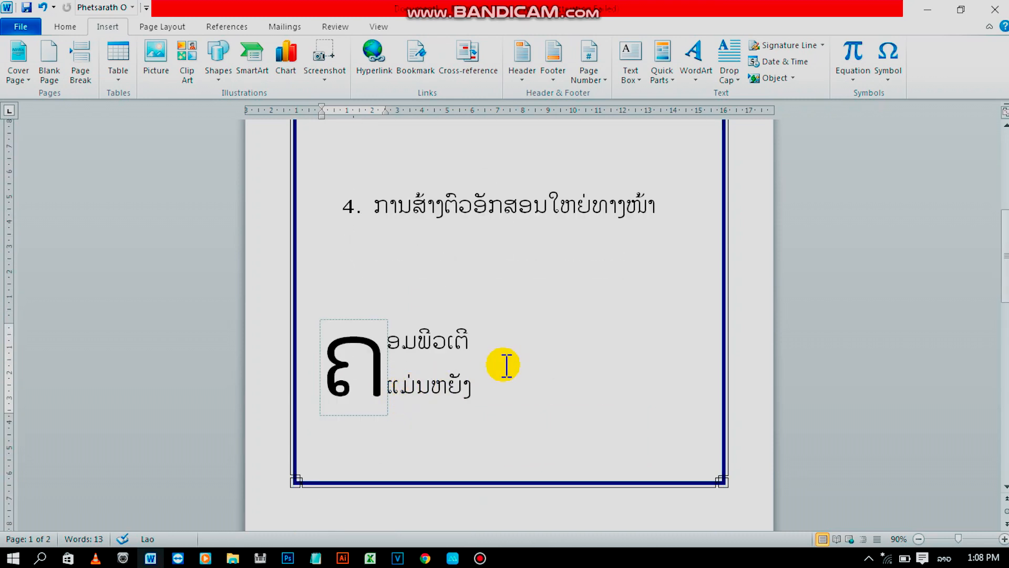
scroll(502, 365, up, 3)
scroll(486, 362, up, 2)
scroll(487, 367, down, 3)
scroll(489, 368, up, 3)
scroll(489, 368, up, 1)
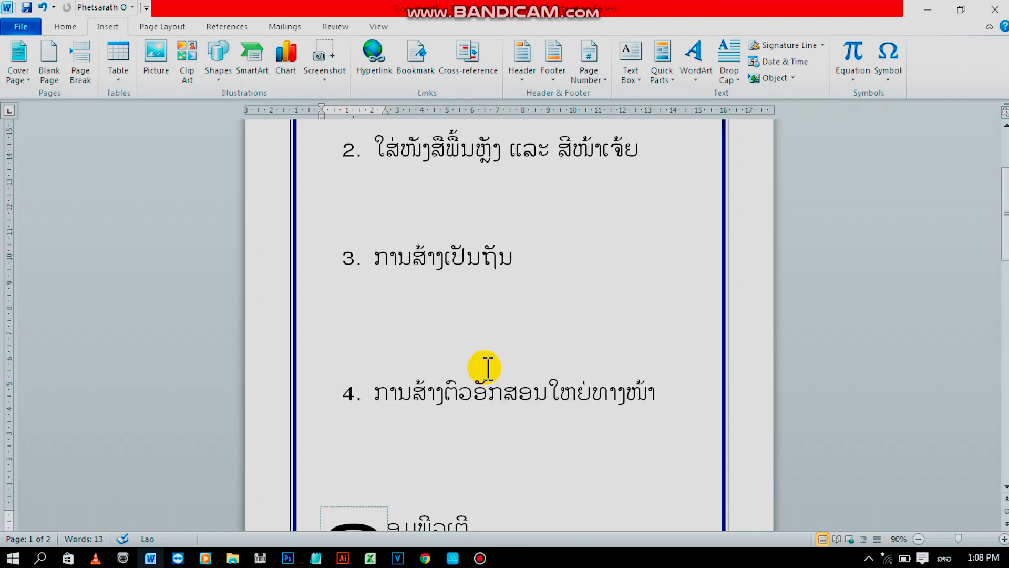
scroll(488, 368, up, 5)
scroll(486, 368, down, 6)
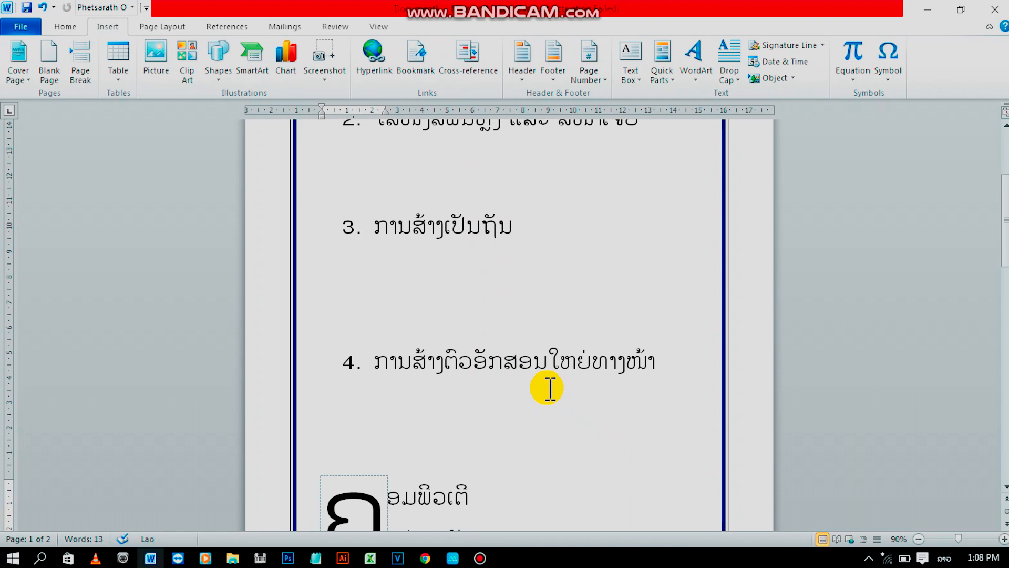
scroll(488, 383, down, 2)
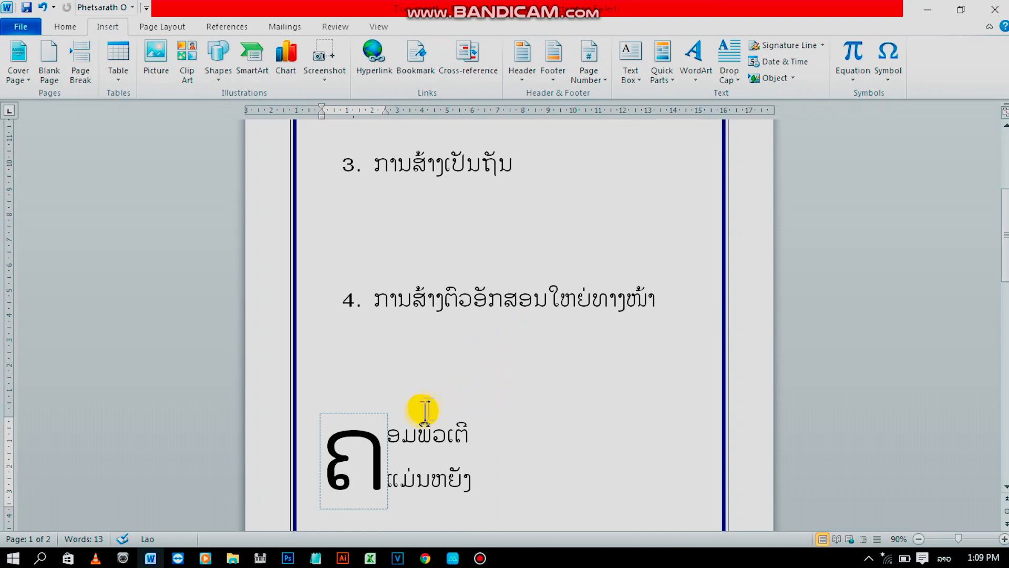
click(447, 463)
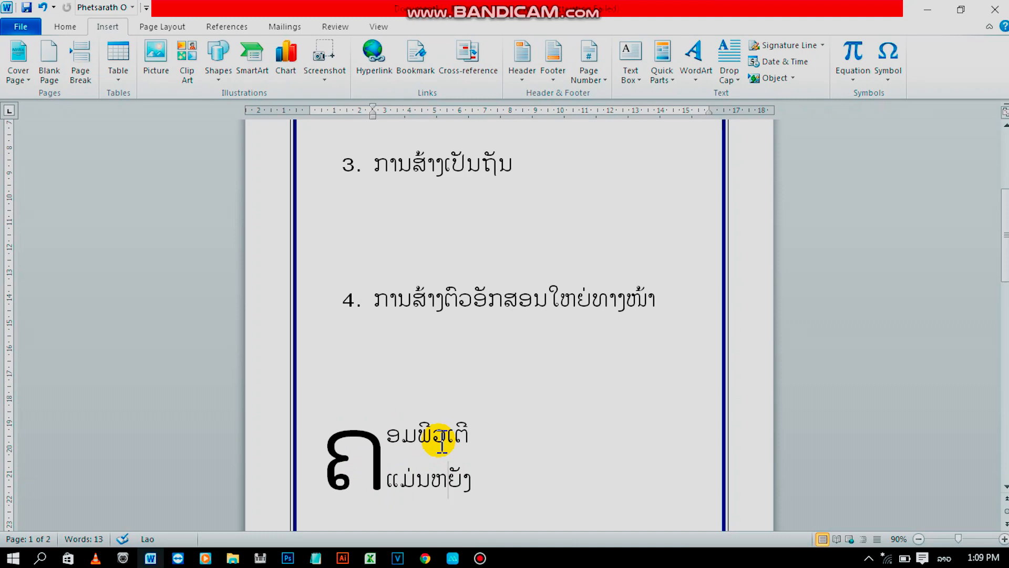